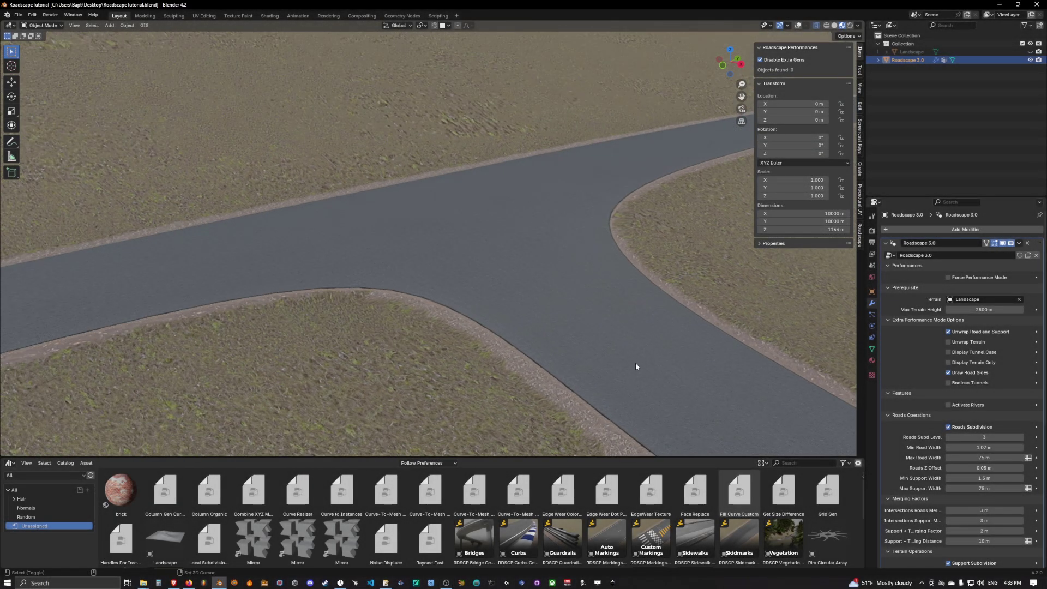
Step: Turn on the viewport overlays and temporarily display the wireframe to examine the mesh around the road junction
middle_click_drag(636, 366, 535, 302)
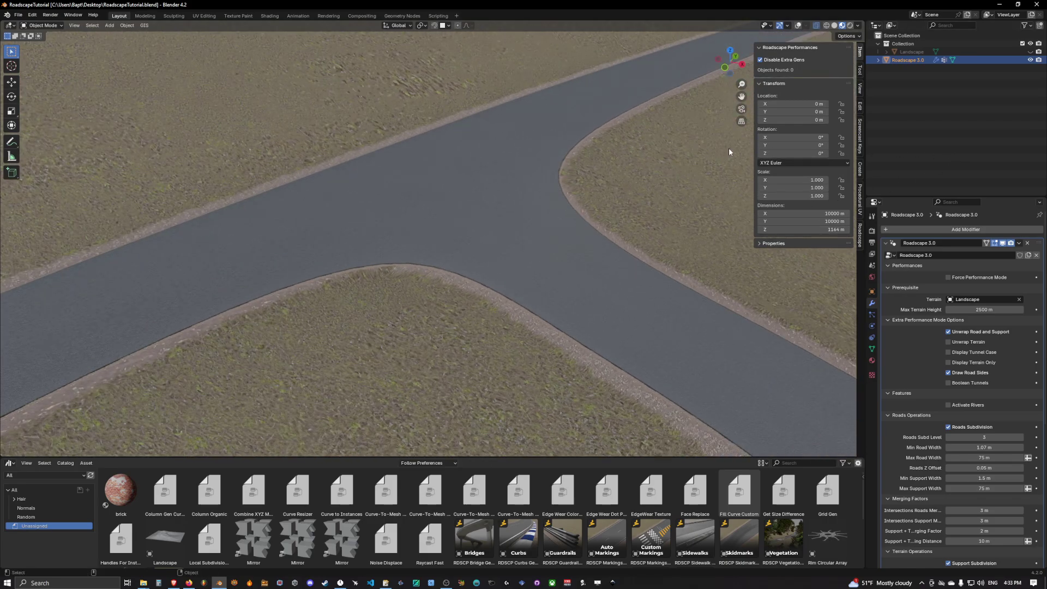
key("q")
left_click(649, 174)
left_click(799, 25)
scroll(603, 185, "down", 6)
key("q")
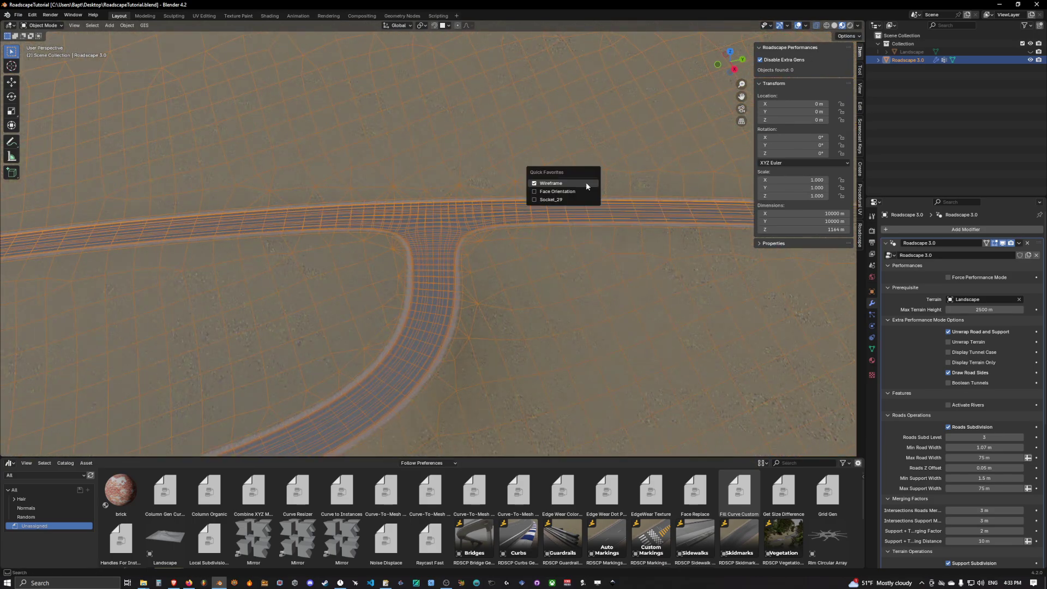
left_click(585, 182)
scroll(619, 173, "up", 10)
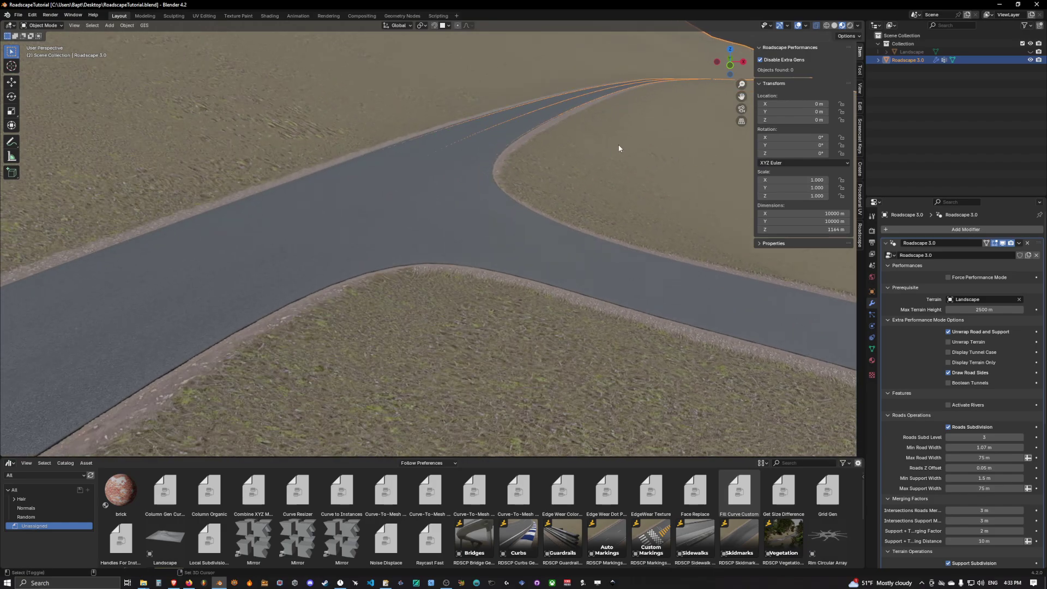
Step: Duplicate the Roadscape 3.0 object in place, hide the original and select the copy
middle_click_drag(619, 154, 543, 172)
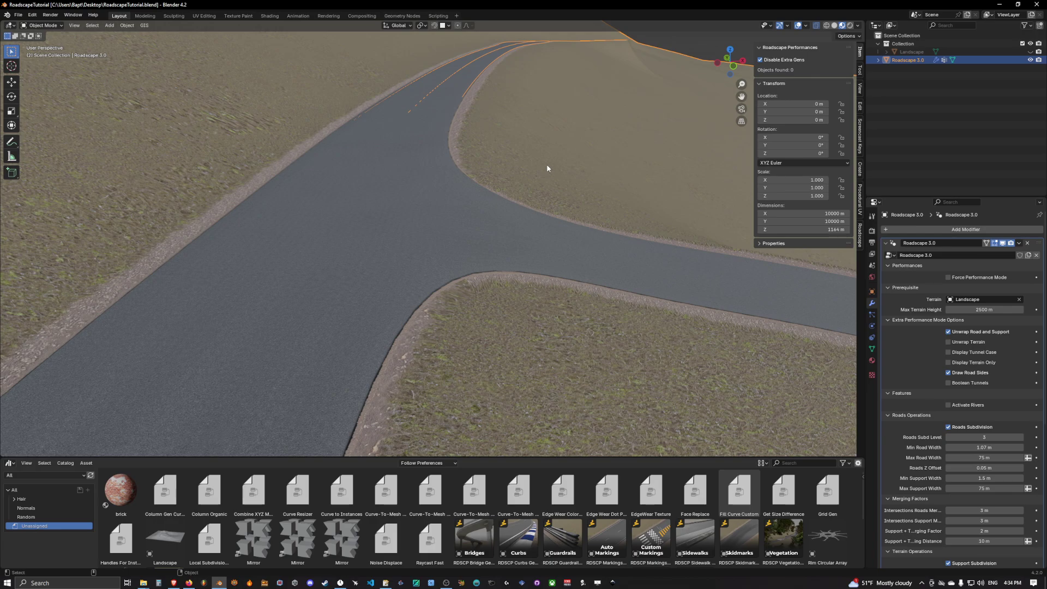
middle_click_drag(482, 143, 681, 272)
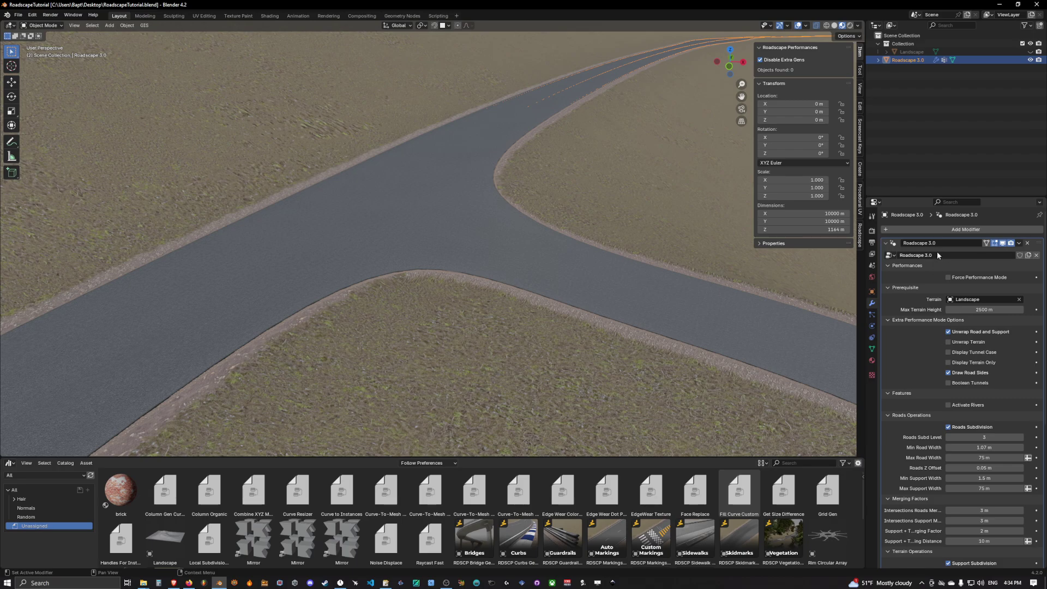
middle_click_drag(609, 250, 690, 253)
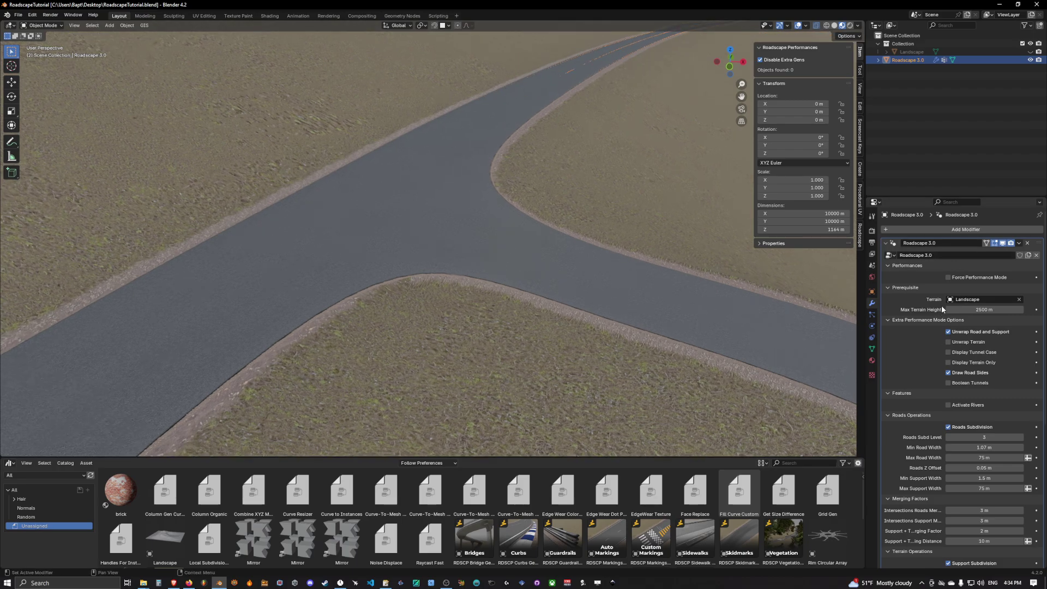
scroll(708, 229, "down", 5)
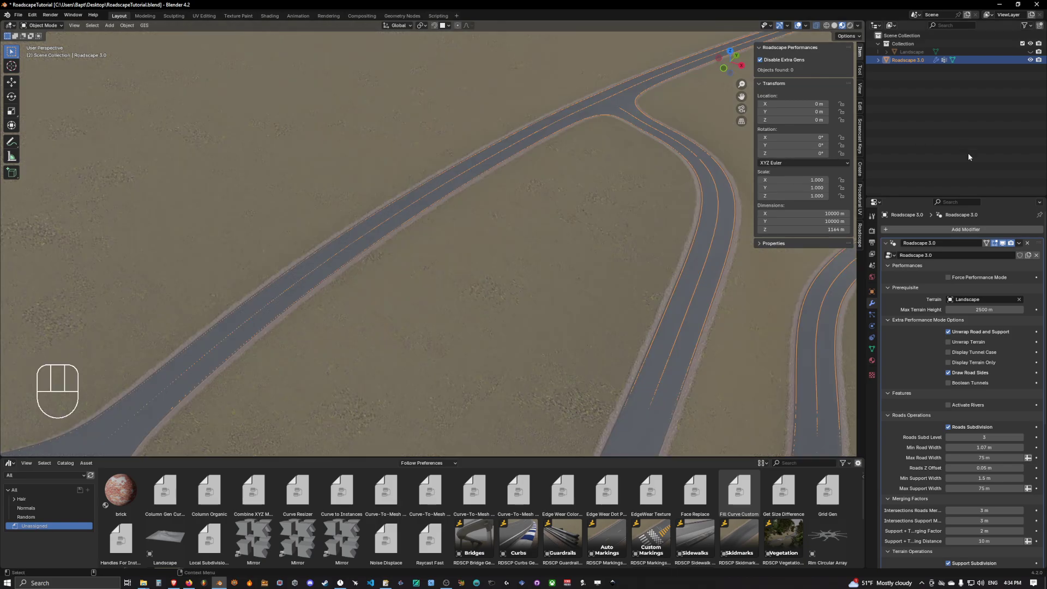
middle_click_drag(718, 187, 707, 192, "shift")
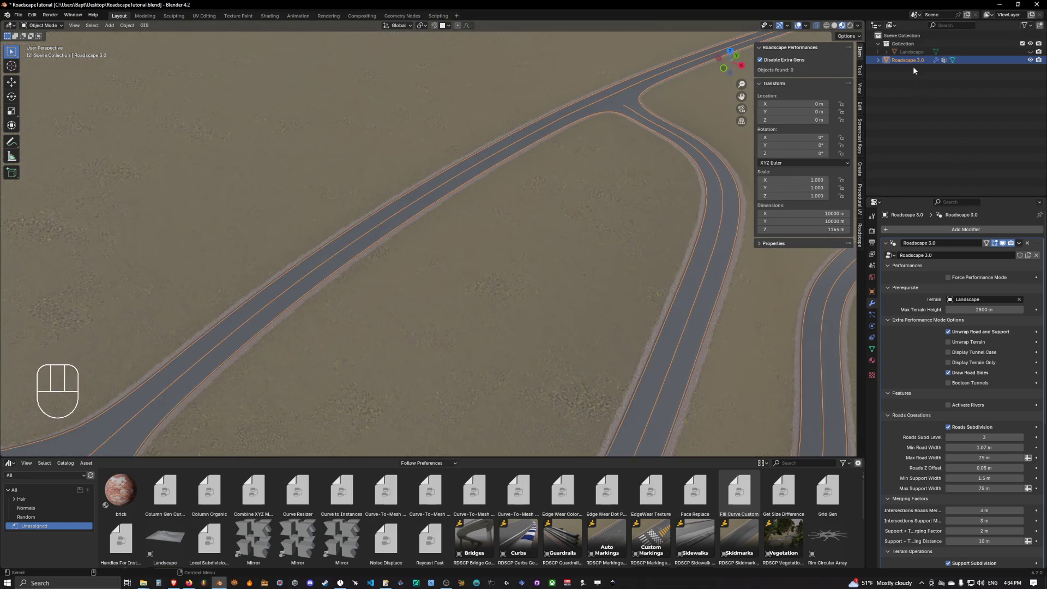
key("shift+d")
right_click(565, 164)
left_click(915, 60)
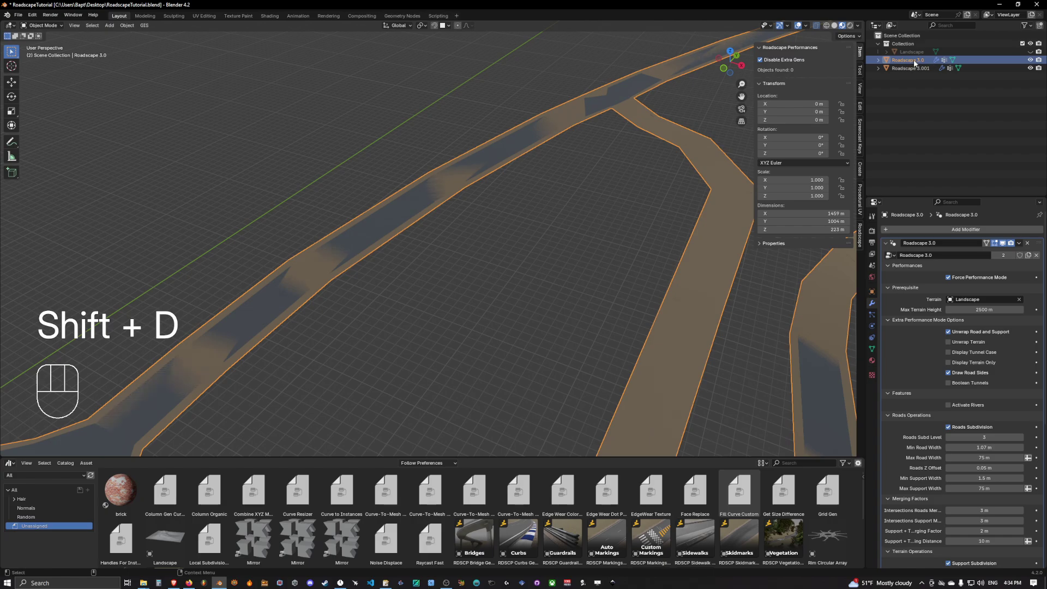
key("h")
left_click(921, 69)
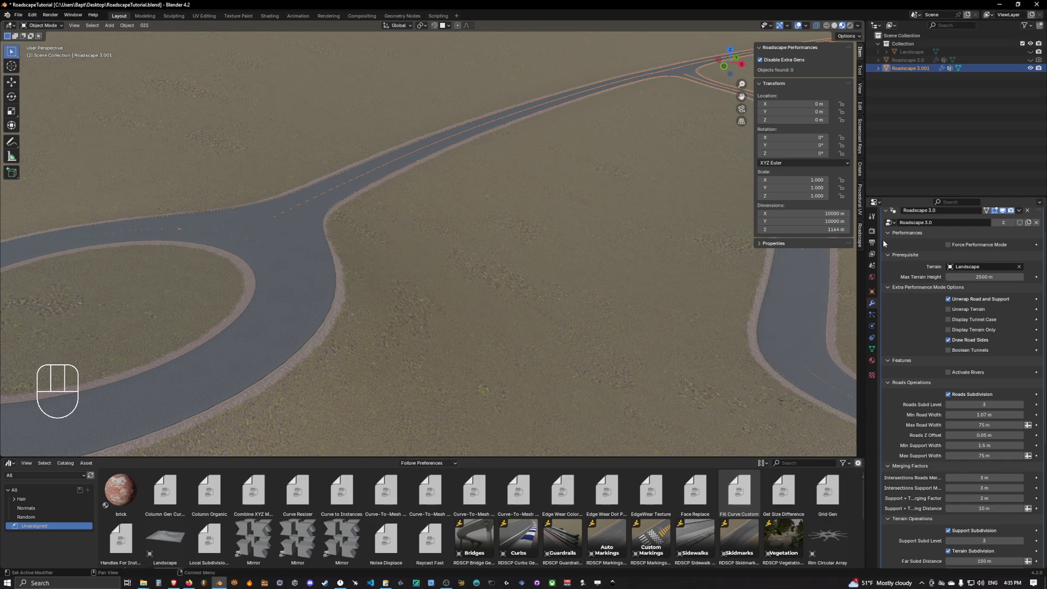
Step: Convert the duplicated road object to a real mesh using Visual Geometry to Mesh
scroll(885, 246, "up", 2)
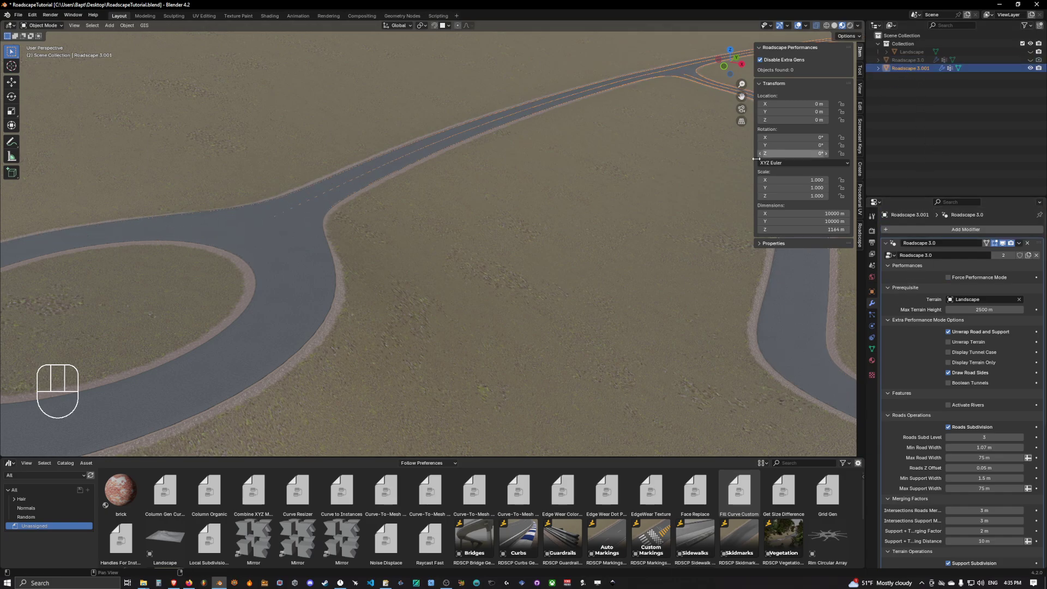
key("ctrl+a")
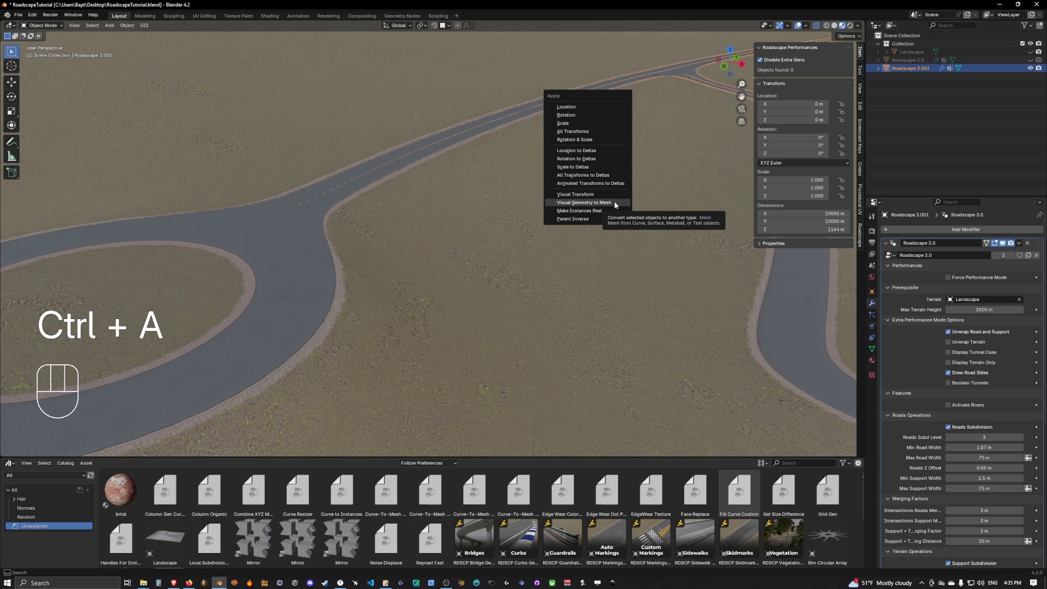
key("ctrl+a")
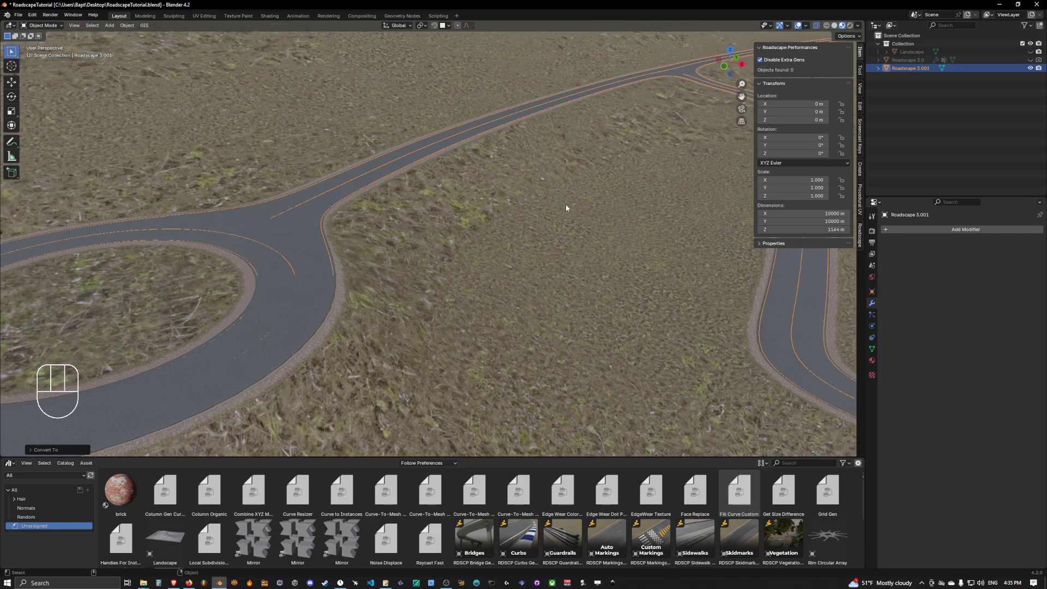
Step: Examine the converted road and terrain around the roundabout from several angles and distances
middle_click_drag(511, 188, 449, 220)
scroll(490, 208, "down", 4)
scroll(458, 209, "down", 3)
scroll(449, 220, "up", 5)
middle_click_drag(510, 232, 447, 199)
scroll(459, 208, "up", 4)
scroll(459, 205, "down", 4)
middle_click_drag(532, 192, 495, 150)
scroll(506, 210, "up", 4)
scroll(524, 168, "down", 4)
middle_click_drag(450, 190, 495, 144)
scroll(499, 158, "up", 4)
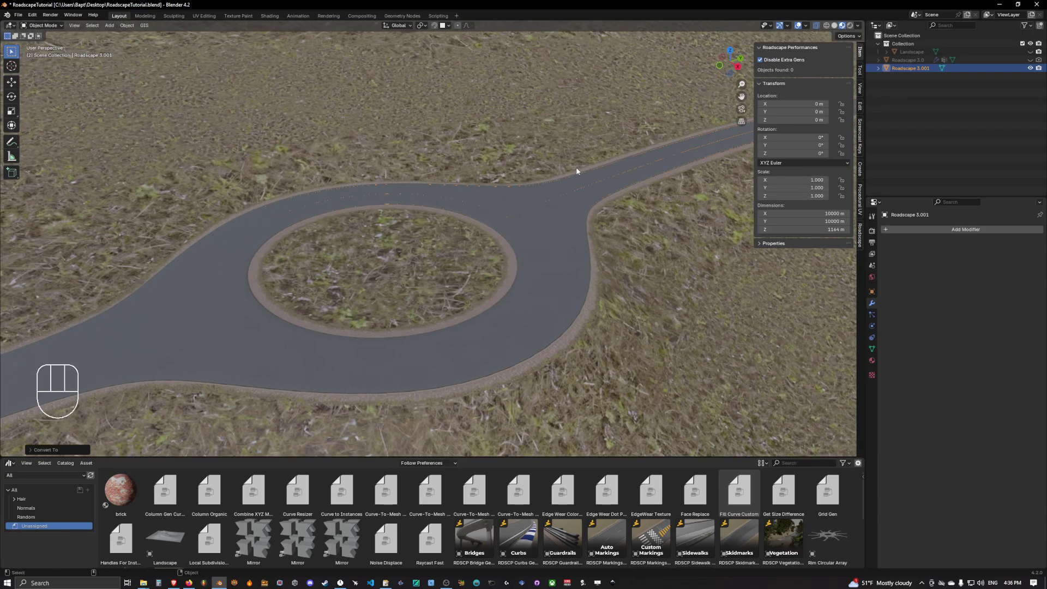
scroll(641, 255, "down", 2)
middle_click_drag(597, 236, 522, 240, "shift")
scroll(495, 225, "up", 4)
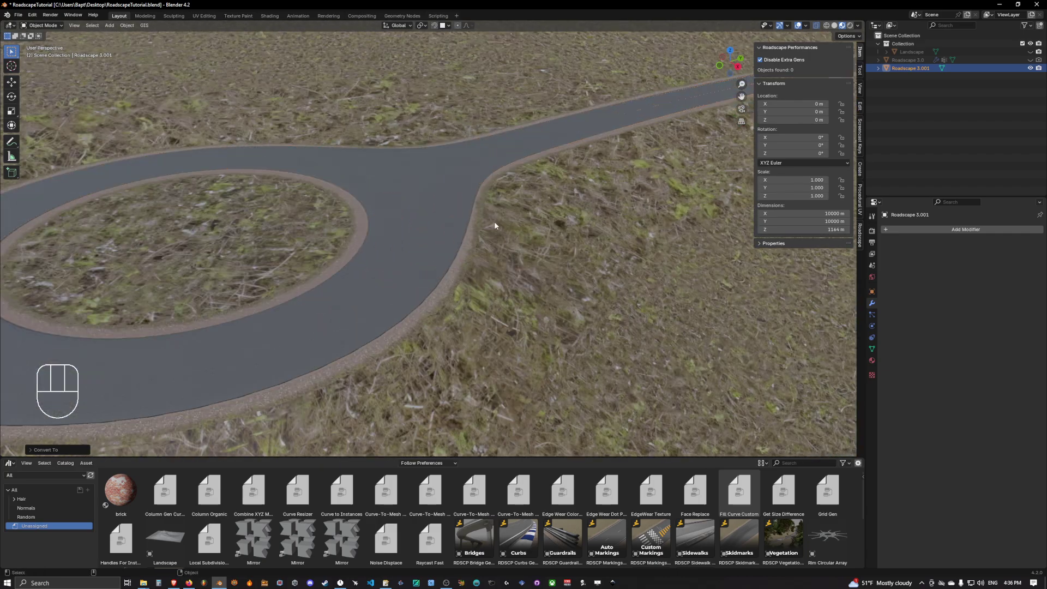
Step: Inspect the converted mesh's vertices along the roundabout's road edge in Edit Mode, and return to Object Mode
key("Tab")
key("a")
left_click(480, 229)
scroll(476, 228, "up", 9)
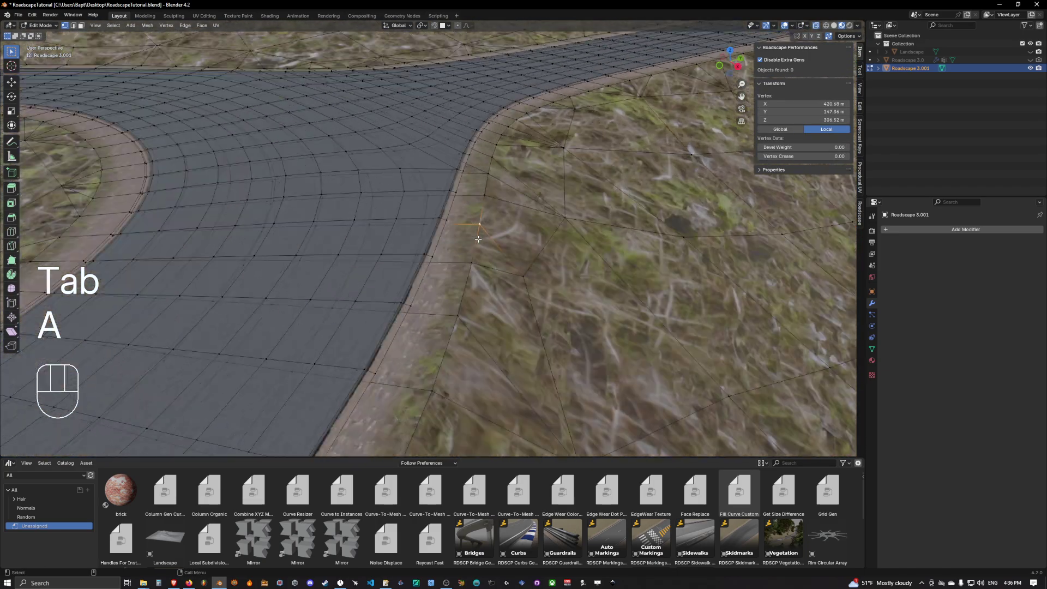
scroll(477, 228, "down", 7)
middle_click_drag(476, 229, 425, 223)
middle_click_drag(425, 223, 604, 235, "shift")
scroll(448, 204, "down", 3)
key("Tab")
Step: Add the Roadscape Delete Path Mesh tool from the asset library to the converted road object
scroll(409, 227, "down", 2)
scroll(409, 226, "down", 2)
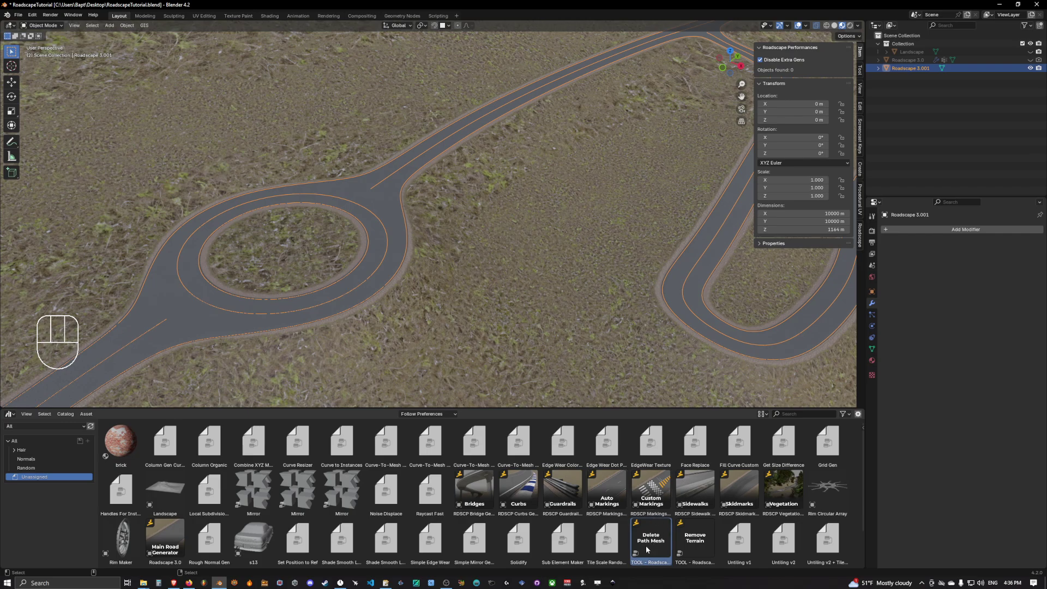
left_click_drag(648, 541, 535, 200)
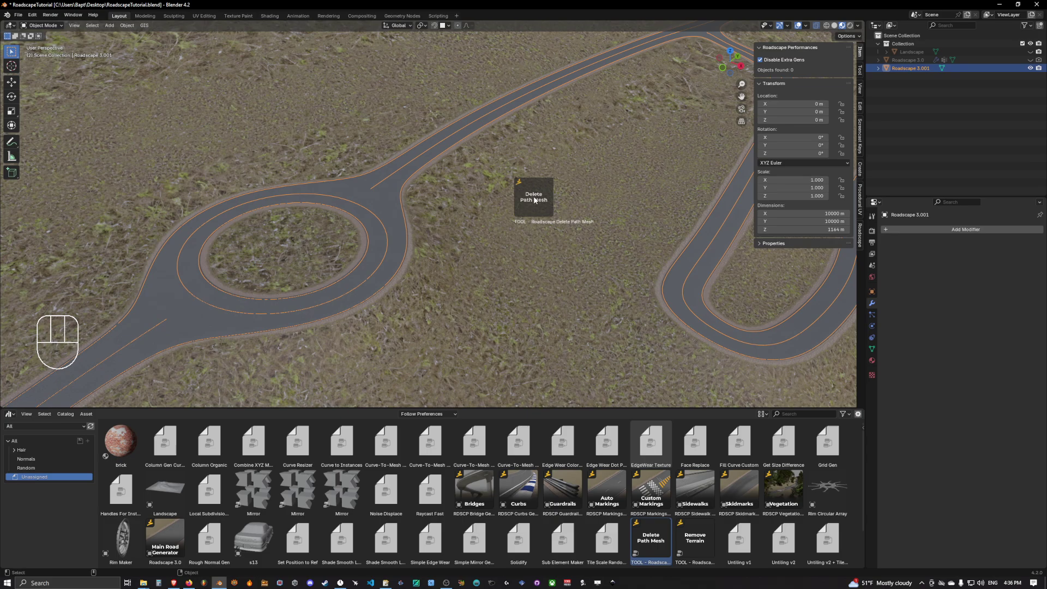
left_click_drag(535, 200, 439, 208)
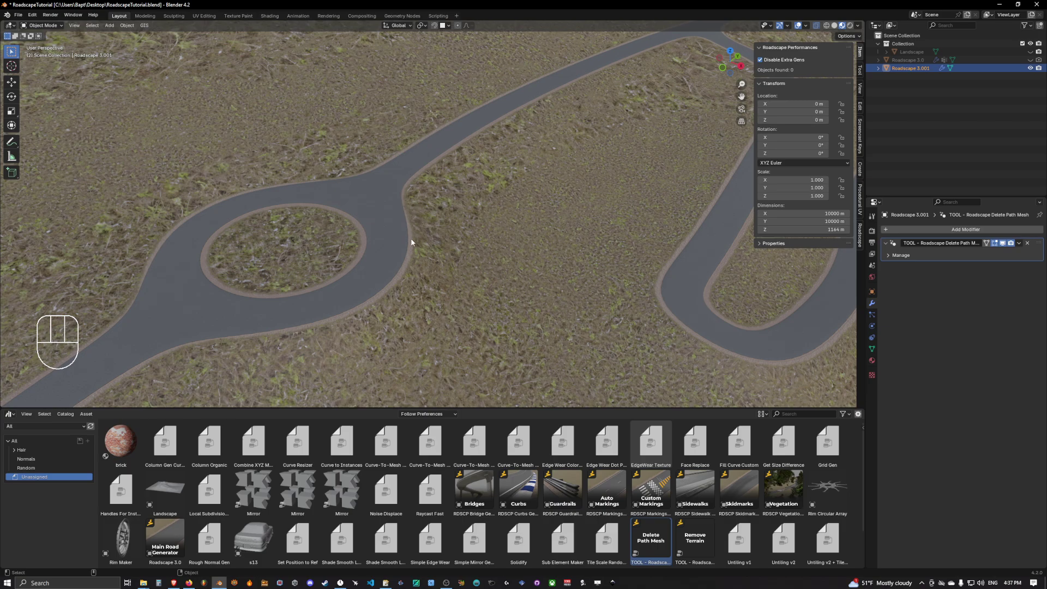
Step: Apply the Delete Path Mesh modifier by converting the road object with Visual Geometry to Mesh
scroll(460, 198, "up", 3)
middle_click_drag(404, 197, 485, 173, "shift")
middle_click_drag(485, 173, 560, 193)
key("ctrl")
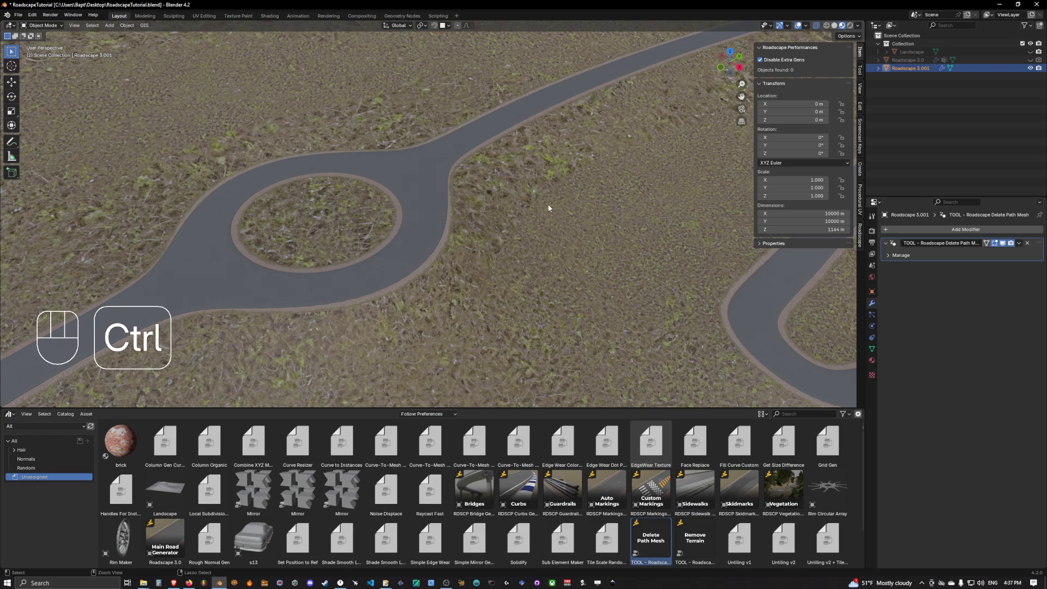
key("ctrl+a")
left_click(543, 205)
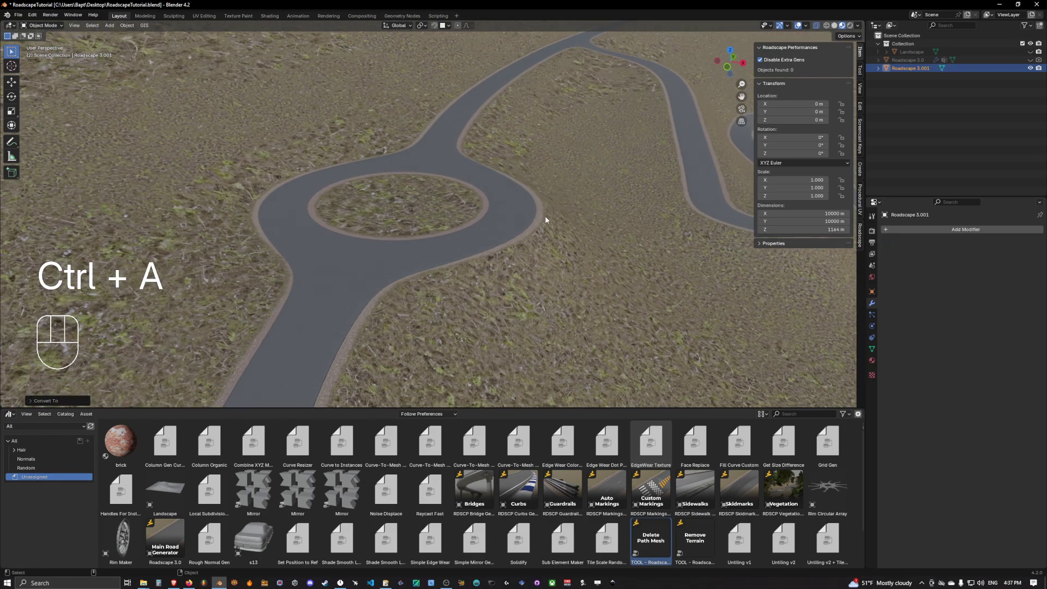
Step: Check the cleaned road mesh around the roundabout in Edit Mode with edge selection, and return to Object Mode
key("Tab")
key("2")
key("Tab")
key("Tab")
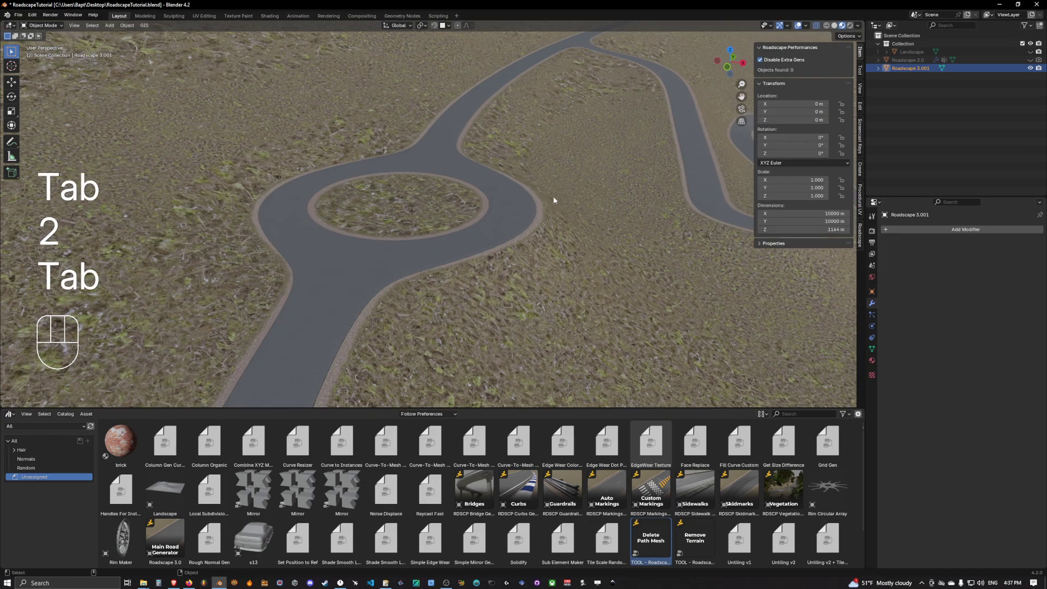
key("Tab")
middle_click_drag(540, 219, 516, 219)
middle_click_drag(516, 219, 493, 210)
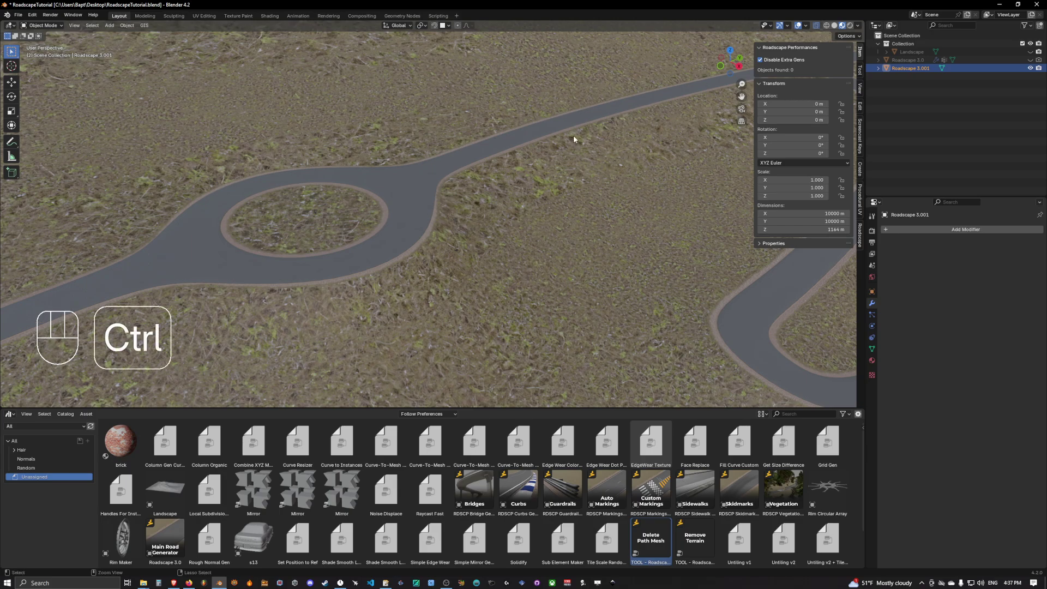
Step: Save the Blender file and bring up the Roadscape UV settings
key("ctrl+s")
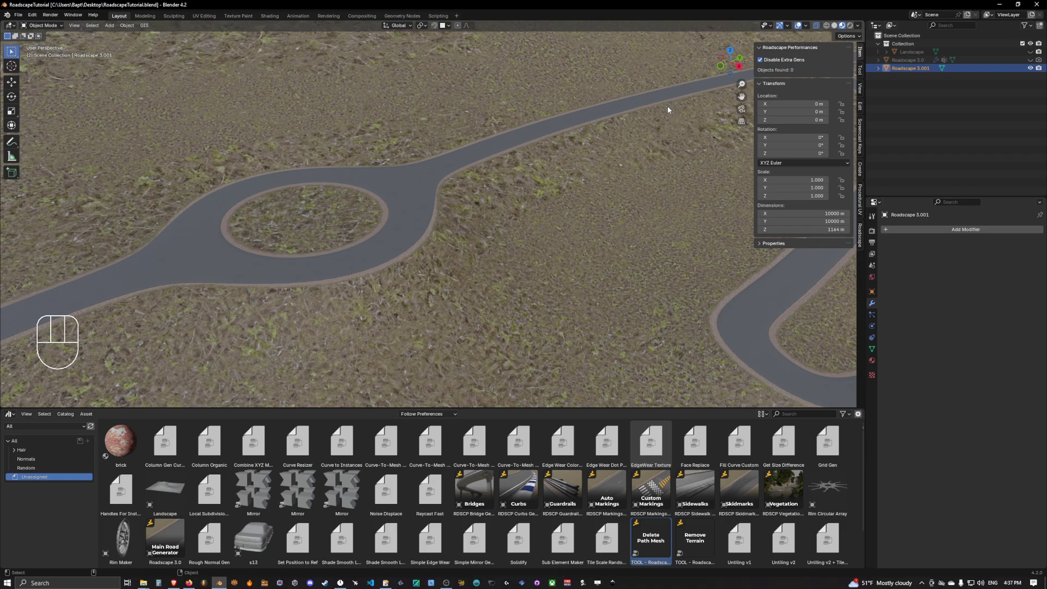
left_click(860, 235)
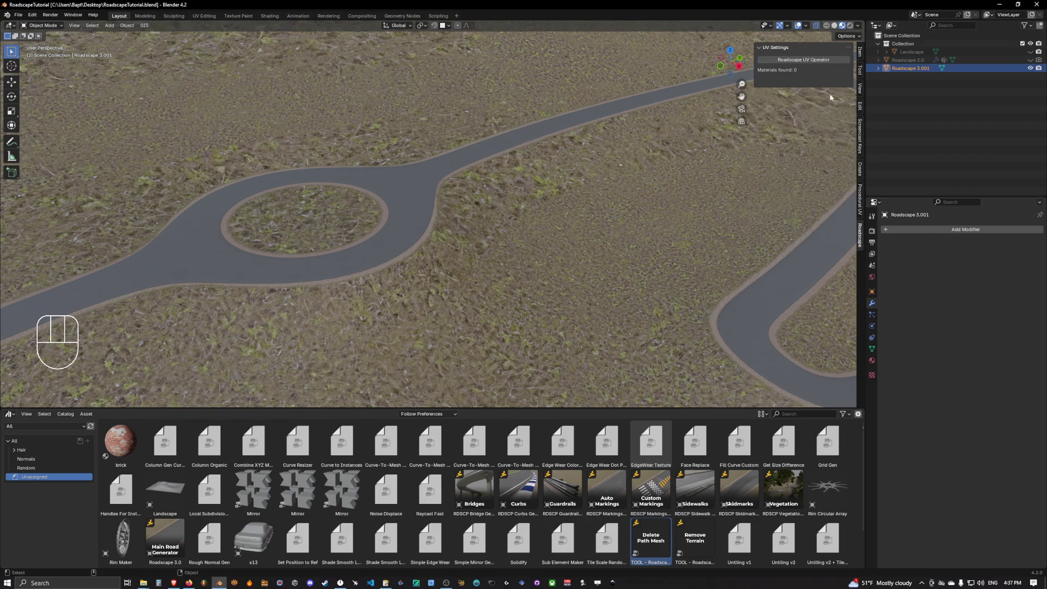
left_click(814, 62)
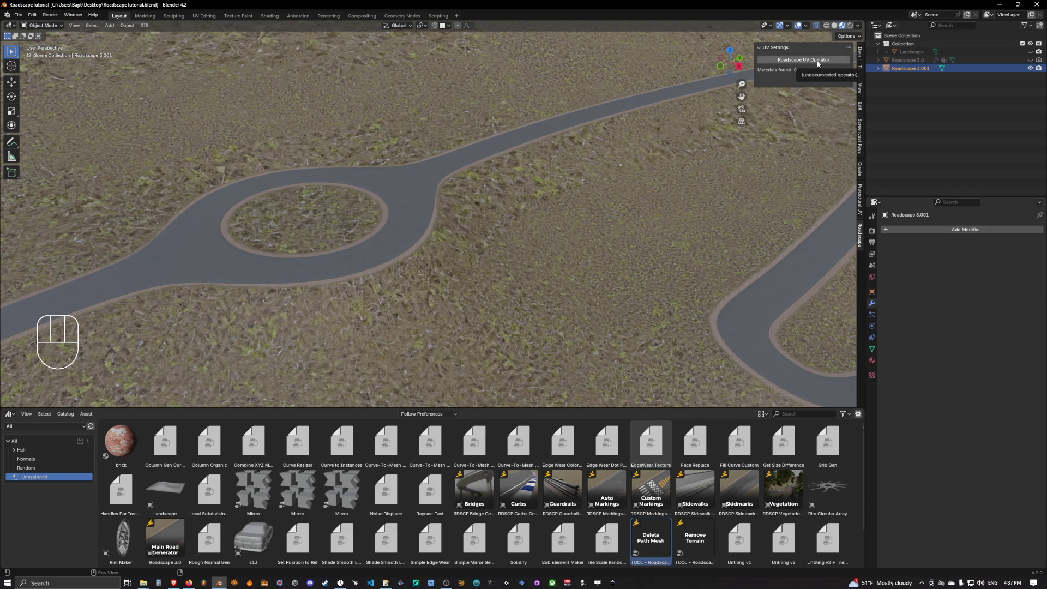
left_click(817, 63)
left_click(818, 63)
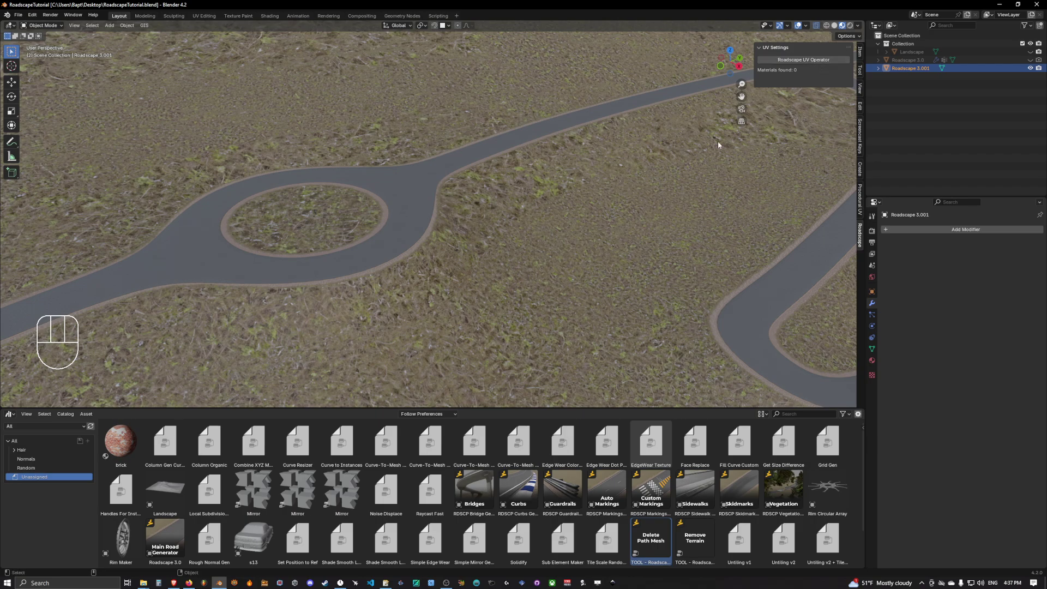
key("ctrl+s")
middle_click_drag(697, 155, 740, 140, "shift")
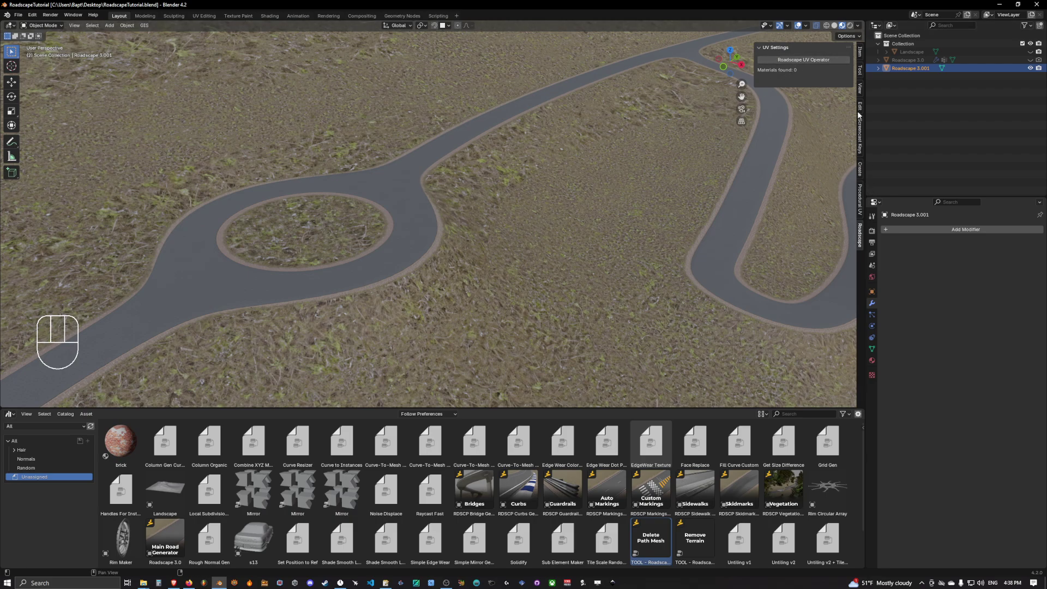
Step: Run the Roadscape UV Operator on the converted road object
left_click(860, 55)
left_click(860, 67)
left_click(860, 57)
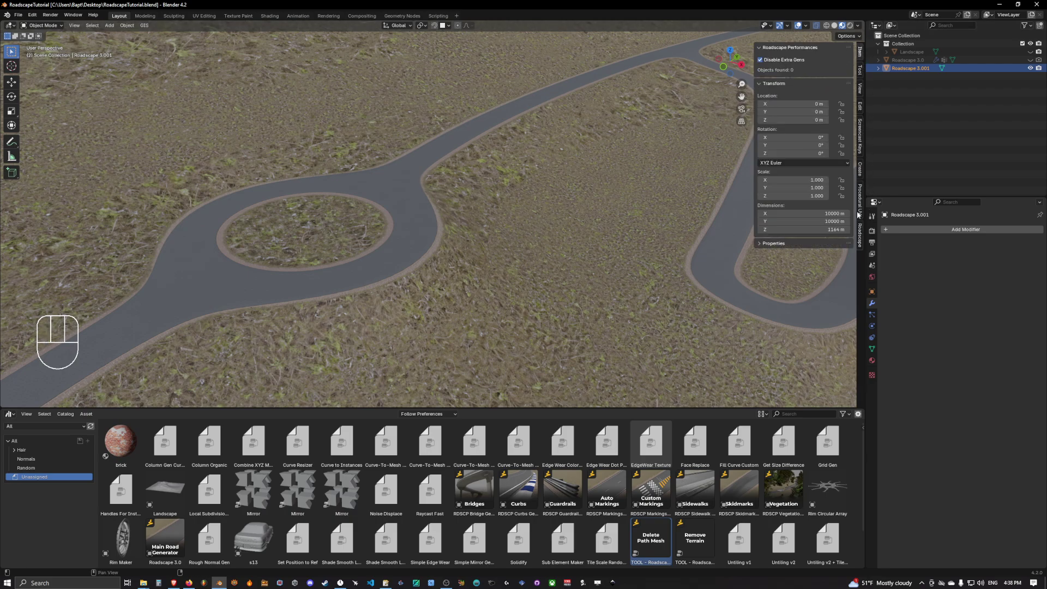
left_click(861, 240)
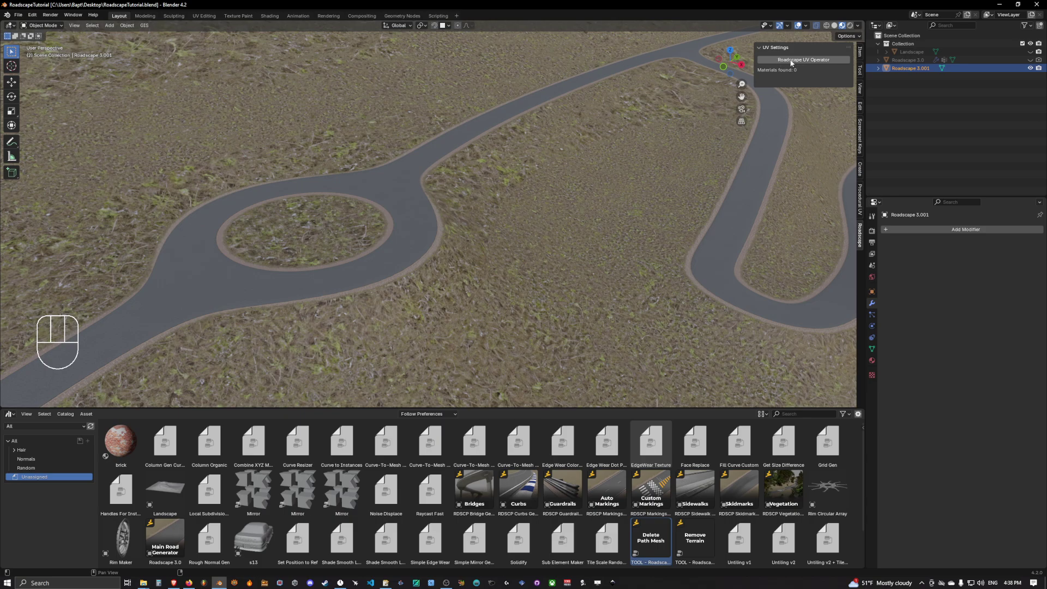
left_click(809, 62)
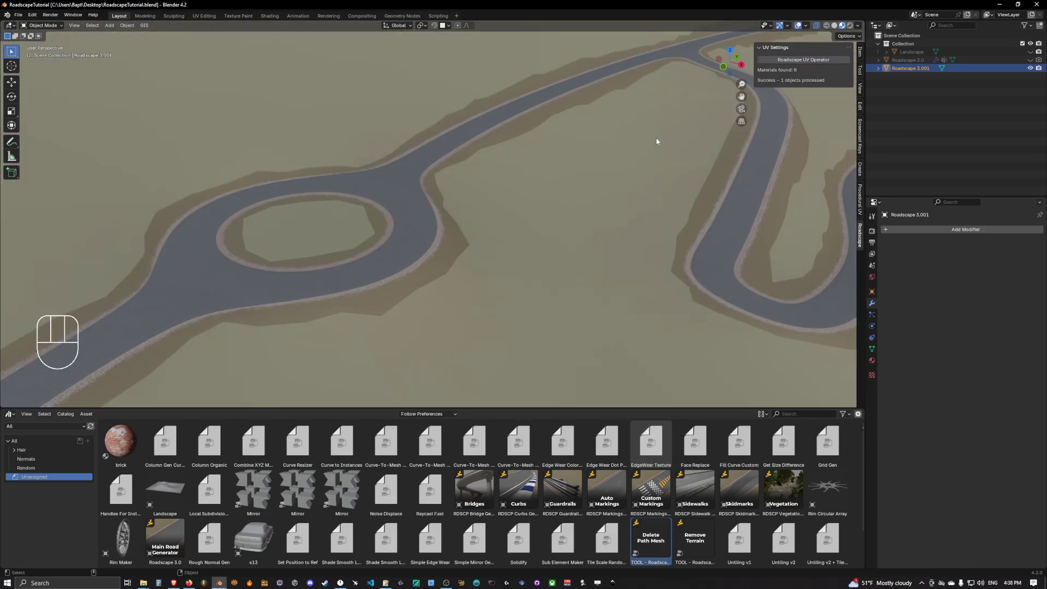
middle_click_drag(702, 159, 630, 186, "shift")
middle_click_drag(630, 185, 579, 193, "shift")
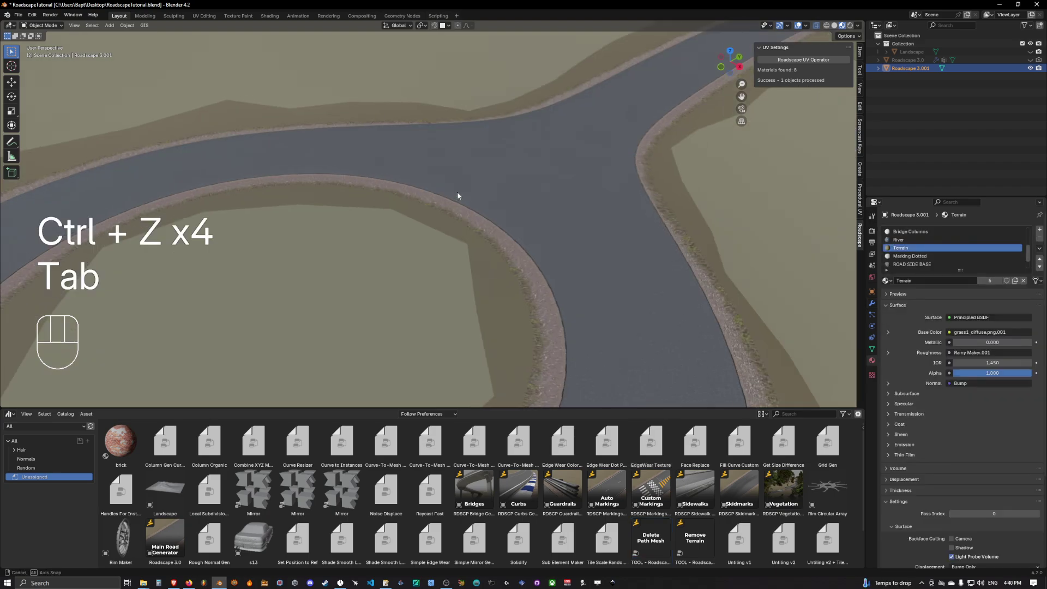
Step: Examine the terrain faces bordering the roundabout in Edit Mode, selecting individual faces next to the road edge
middle_click_drag(457, 193, 533, 205)
scroll(515, 192, "up", 2)
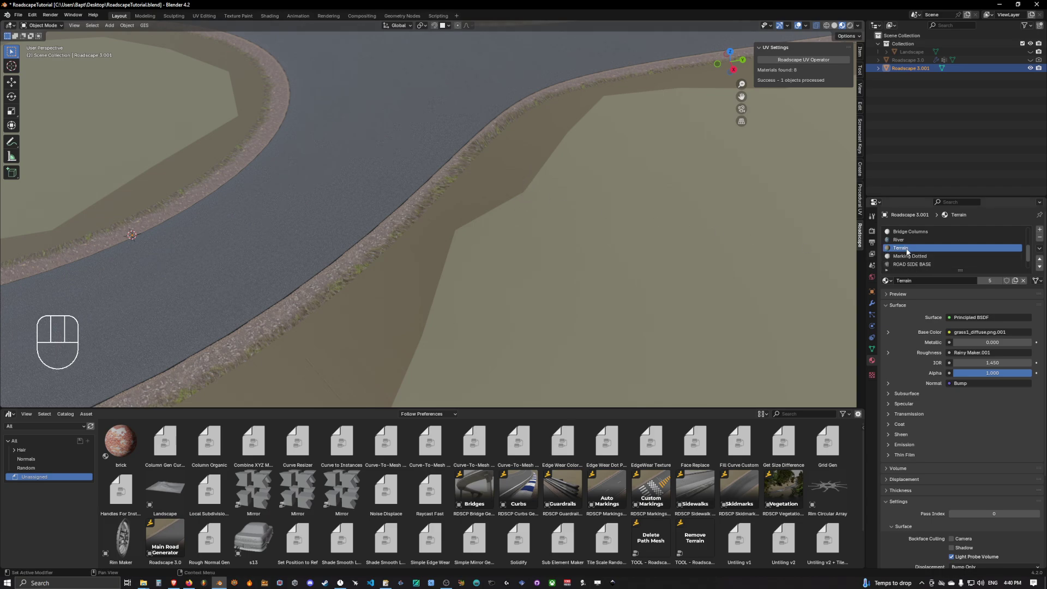
middle_click_drag(485, 162, 580, 173, "shift")
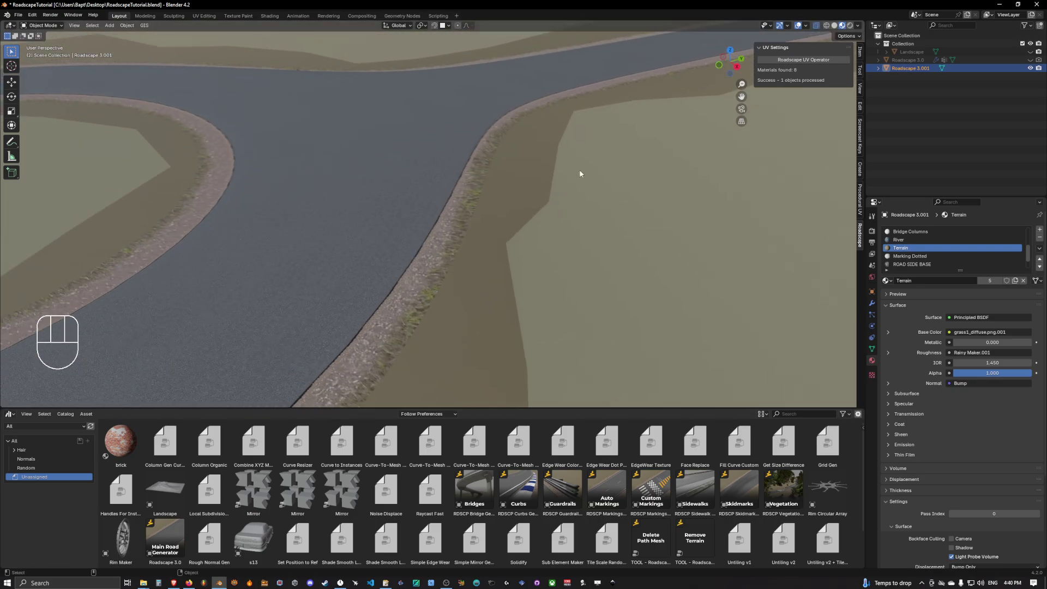
key("Tab")
scroll(542, 183, "down", 5)
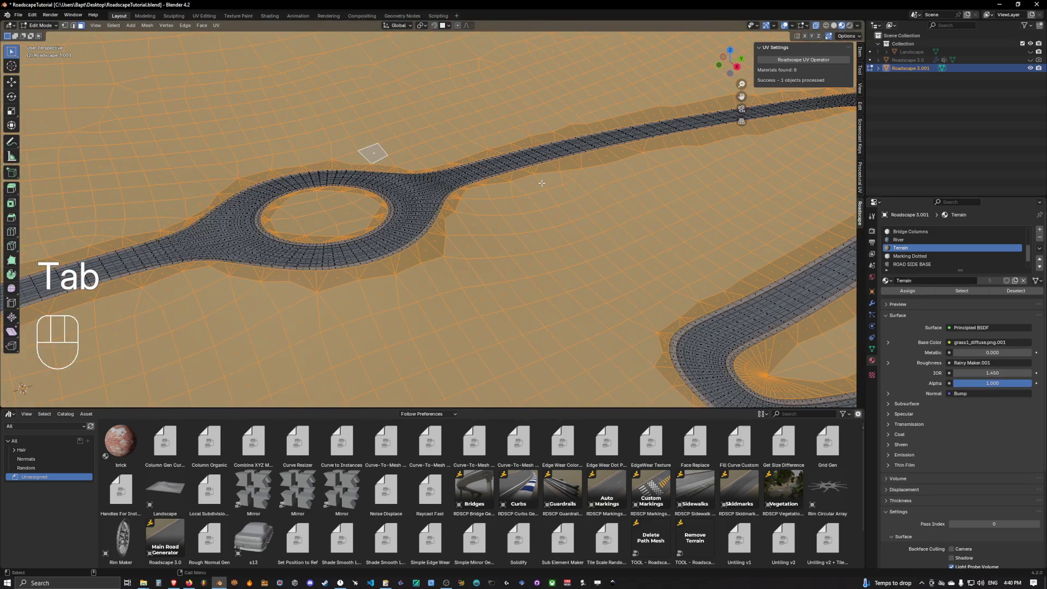
left_click(468, 178)
middle_click_drag(505, 196, 456, 203)
left_click(489, 191)
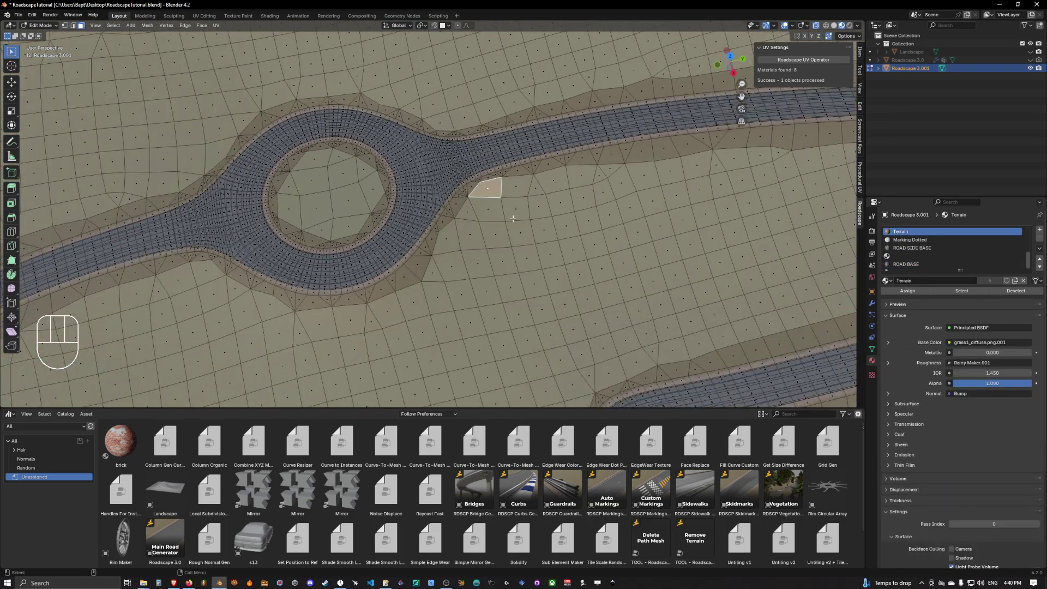
left_click(467, 191)
left_click(468, 212)
scroll(473, 215, "up", 5)
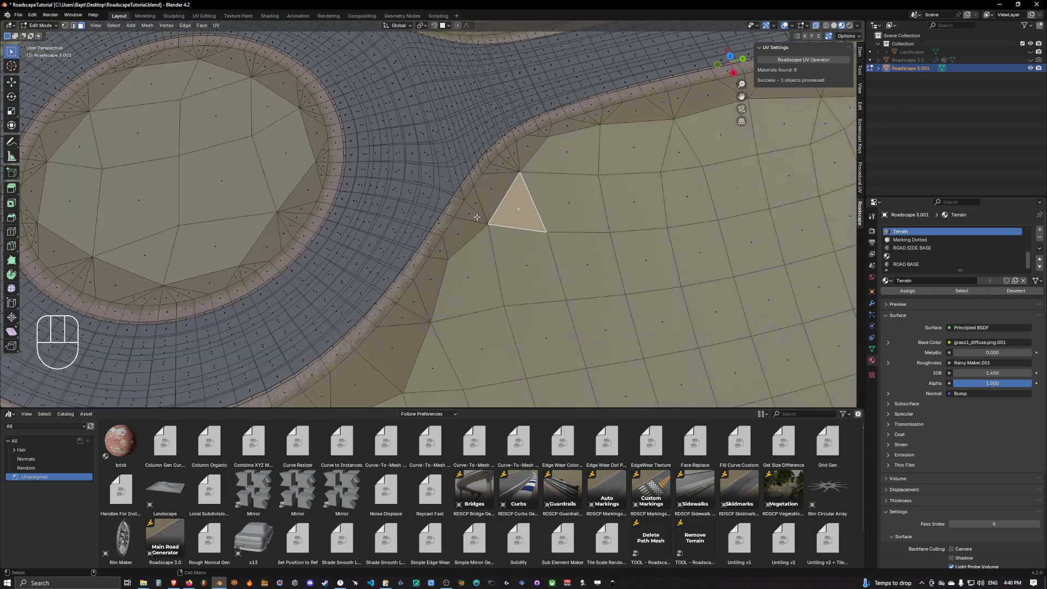
middle_click_drag(479, 218, 504, 205, "shift")
left_click(520, 178)
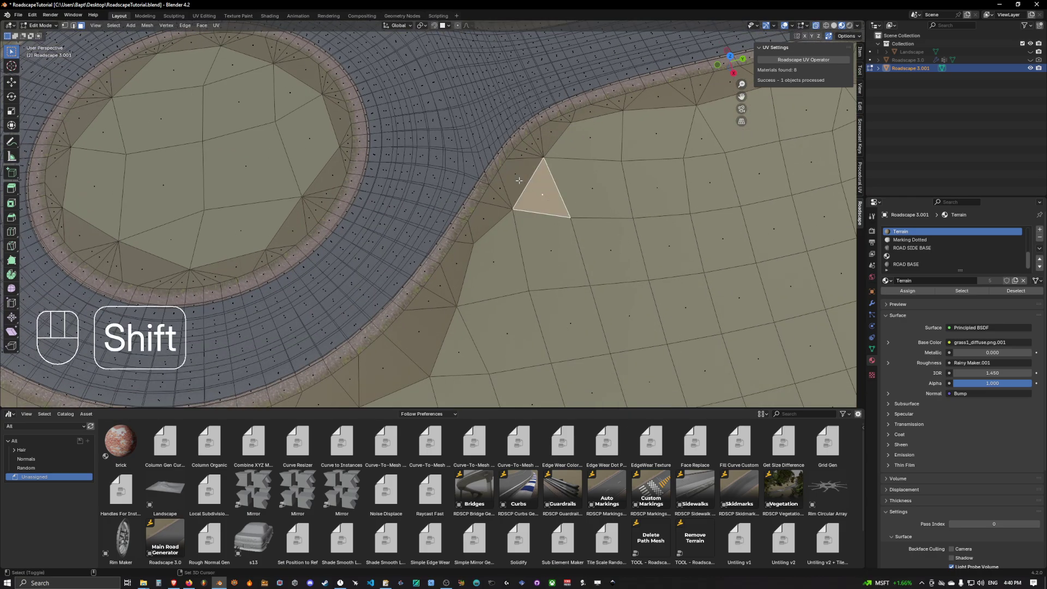
left_click(548, 199, "shift")
Step: Select all faces using the Terrain material and map their UVs with Project from View in the top orthographic view
scroll(906, 240, "up", 3)
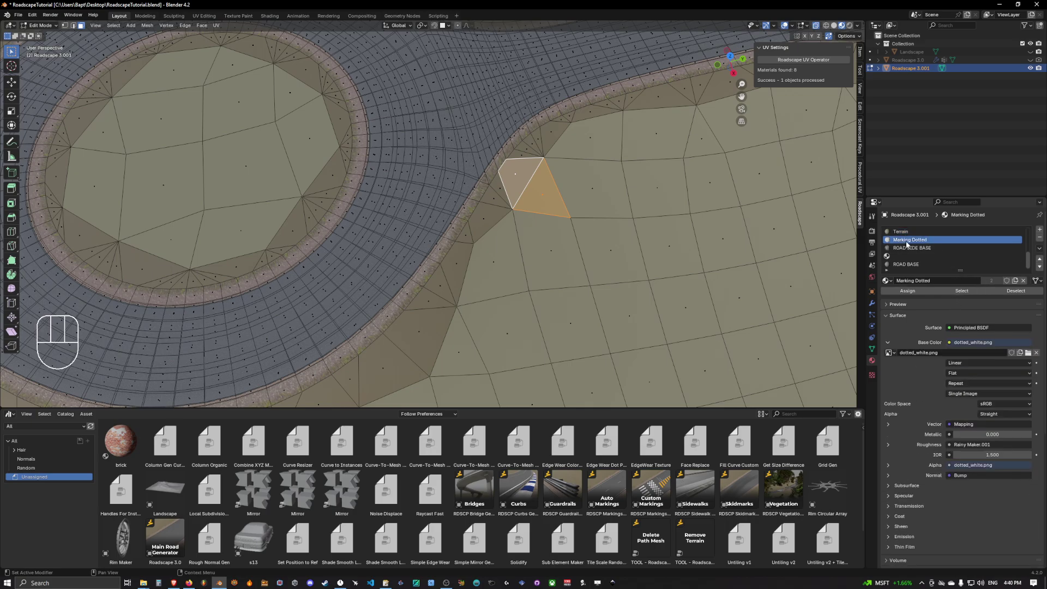
left_click(961, 291)
scroll(589, 243, "down", 8)
middle_click_drag(549, 198, 462, 233)
scroll(491, 205, "up", 6)
scroll(491, 204, "down", 6)
scroll(497, 193, "up", 4)
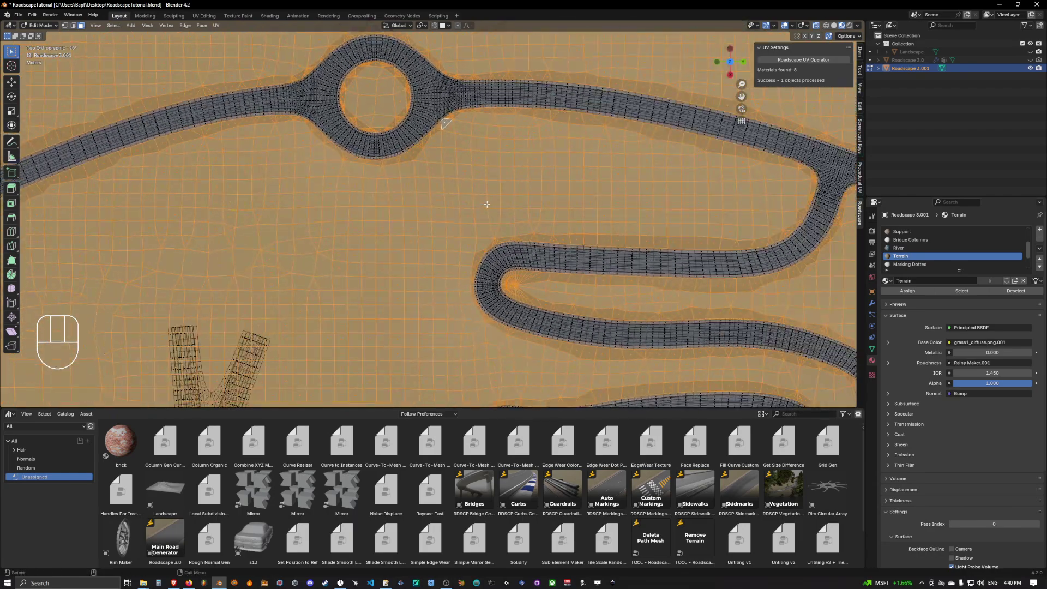
scroll(479, 199, "down", 5)
middle_click_drag(478, 171, 502, 217, "shift")
key("u")
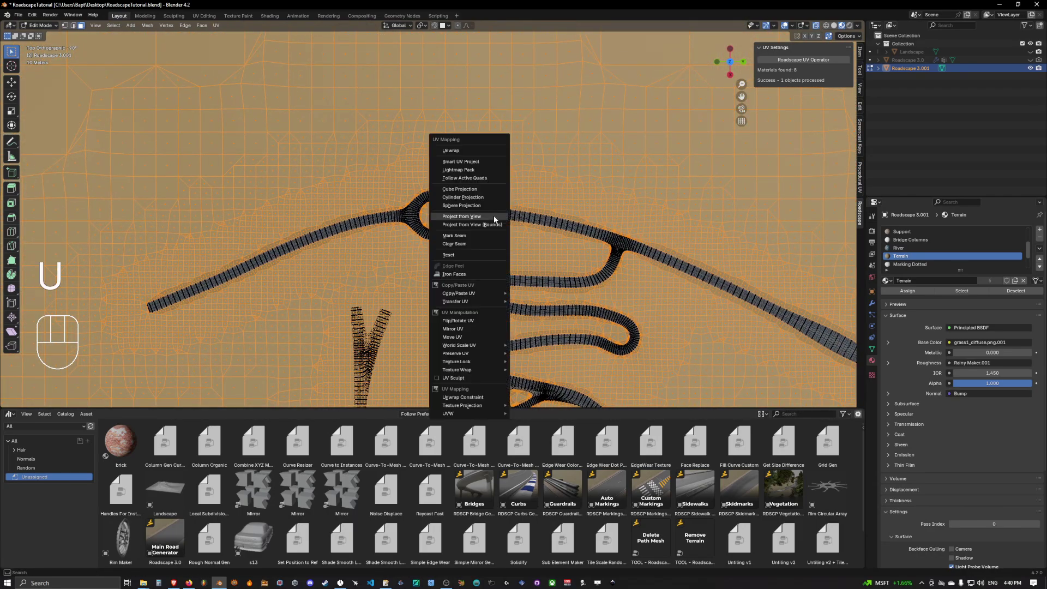
left_click(485, 217)
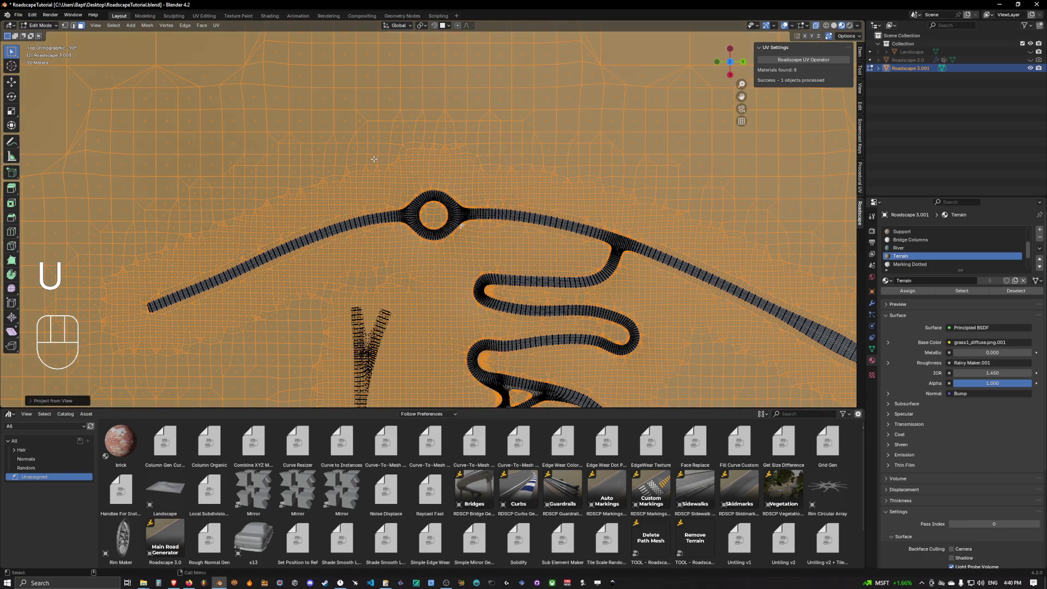
Step: Inspect the projected terrain UVs in the UV Editing workspace, framing a single terrain face, and return to Object Mode
left_click(204, 16)
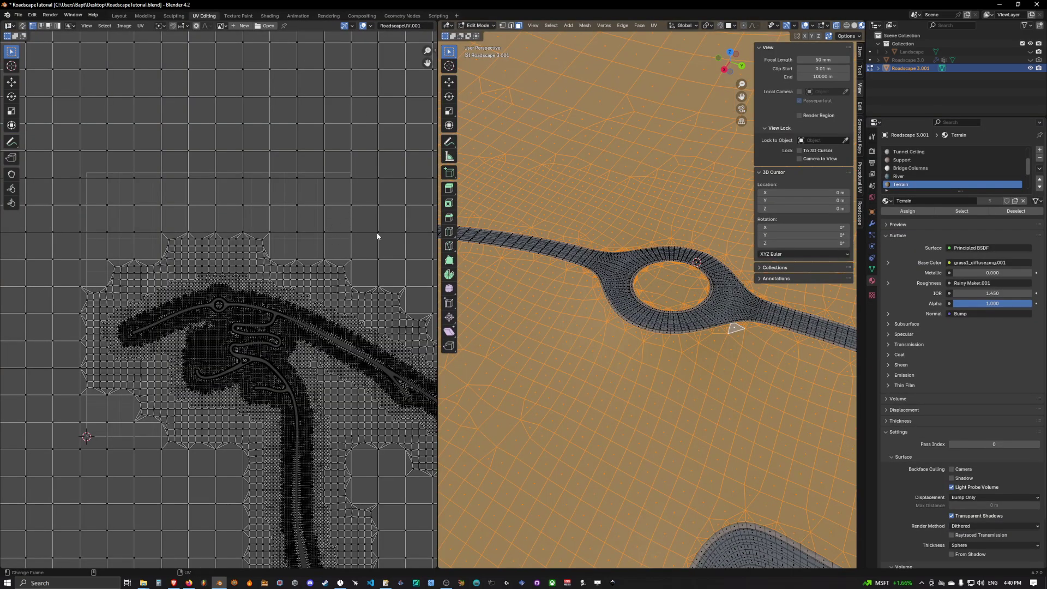
left_click(499, 330)
key("KP_Decimal")
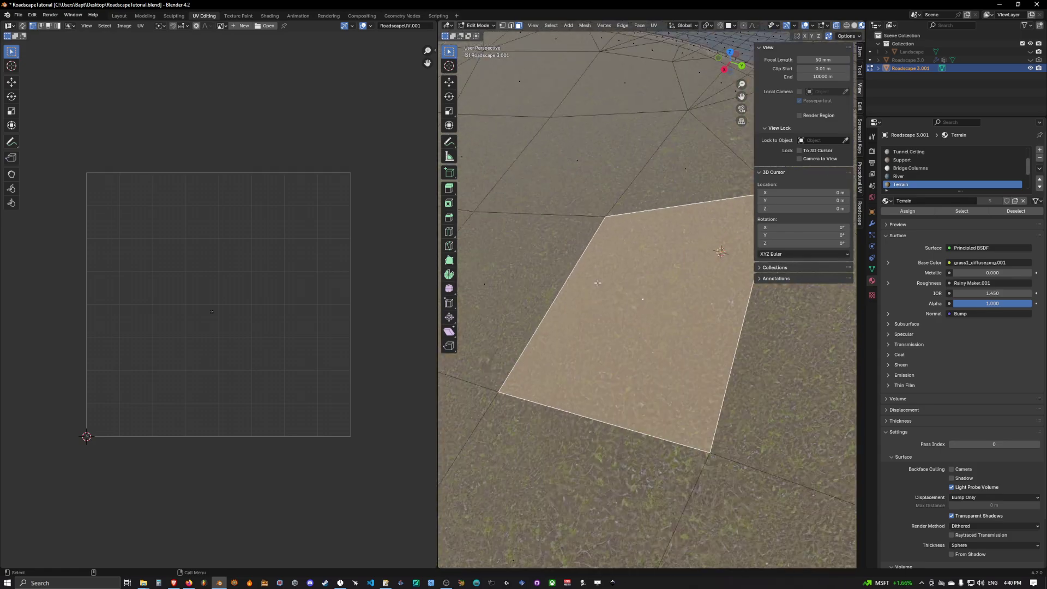
scroll(598, 283, "down", 3)
middle_click_drag(598, 282, 654, 311)
scroll(593, 313, "up", 3)
middle_click_drag(639, 249, 686, 321, "shift")
scroll(686, 321, "up", 3)
middle_click_drag(525, 283, 703, 276, "shift")
scroll(705, 314, "down", 3)
scroll(594, 305, "up", 2)
mouse_move(572, 256)
middle_mouse_down("shift")
mouse_move(594, 305)
mouse_move(648, 299)
mouse_move(575, 279)
mouse_move(636, 264)
middle_mouse_up("shift")
key("Tab")
scroll(618, 286, "down", 6)
Step: Switch to the Shading workspace, bring up the Roadscape UV settings and run the Roadscape UV Operator again
left_click(270, 15)
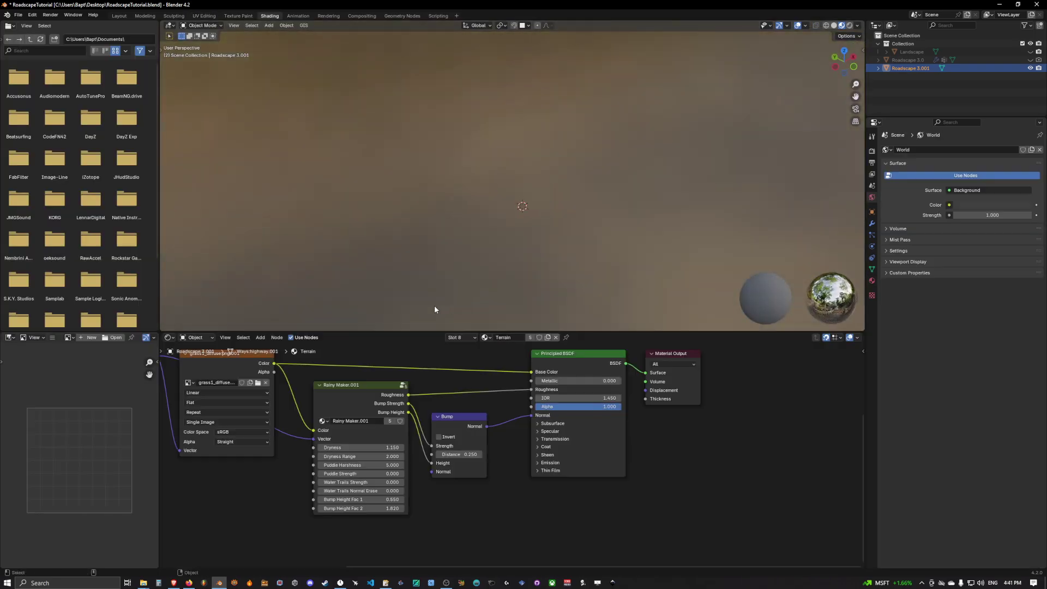
key("n")
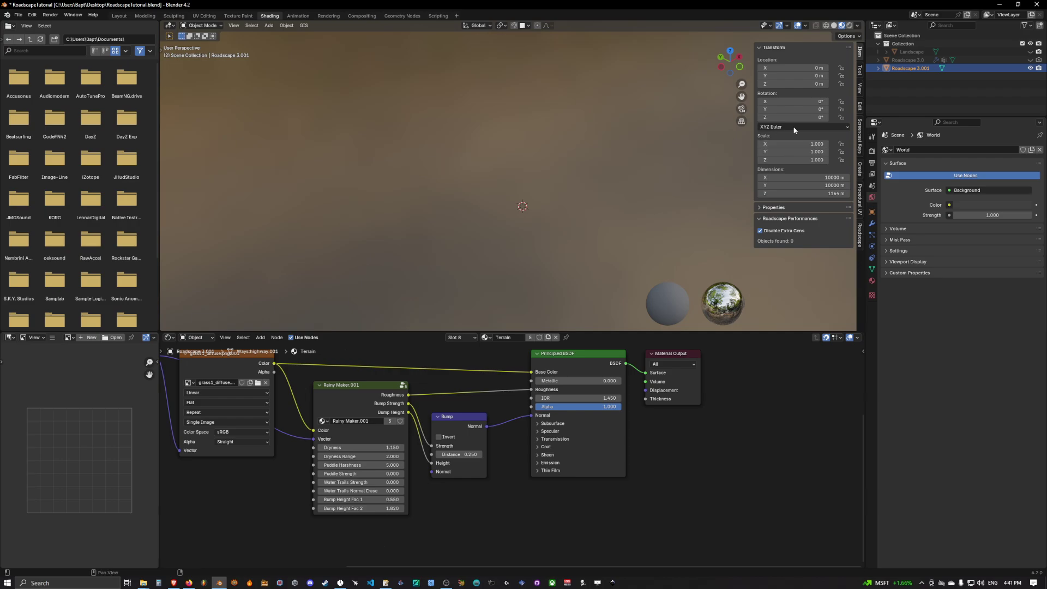
left_click(860, 234)
left_click(804, 60)
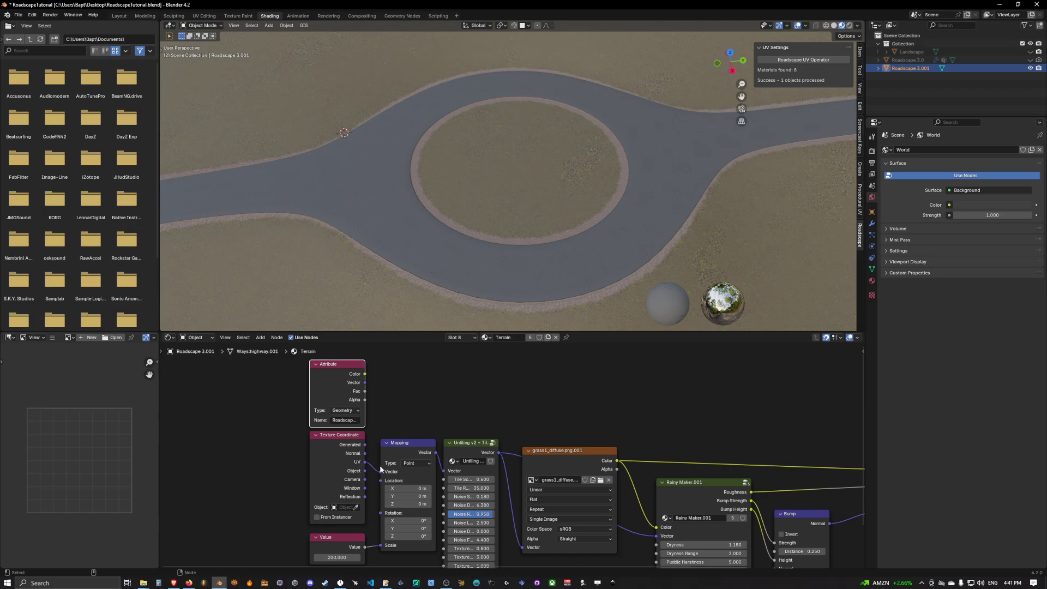
Step: Examine the terrain texture around the roundabout and select the Value node feeding the Terrain material's mapping scale
middle_click_drag(594, 306, 554, 230)
middle_click_drag(455, 296, 570, 255)
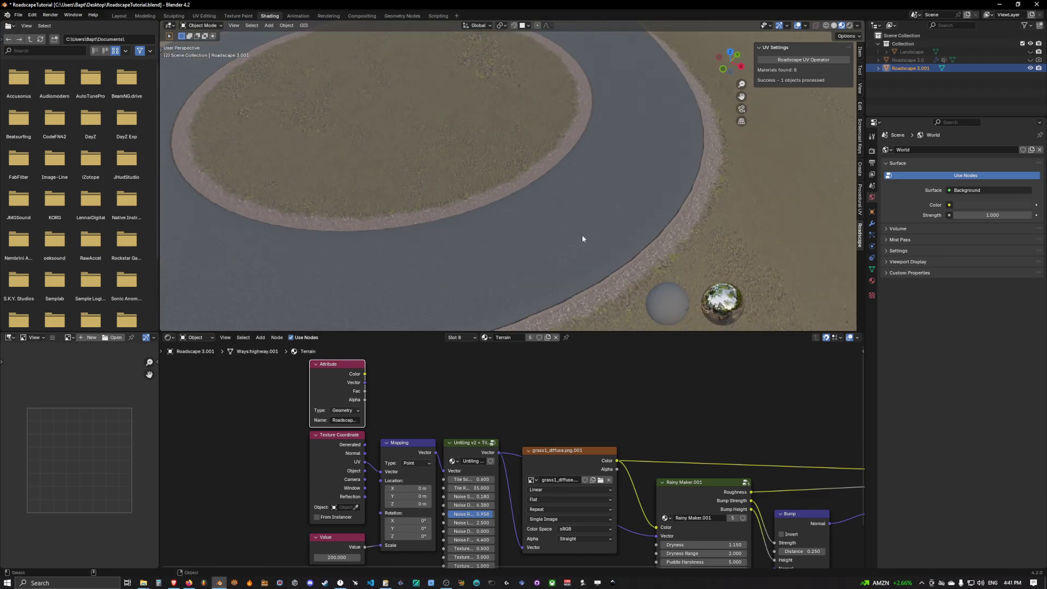
middle_click_drag(674, 212, 607, 236, "shift")
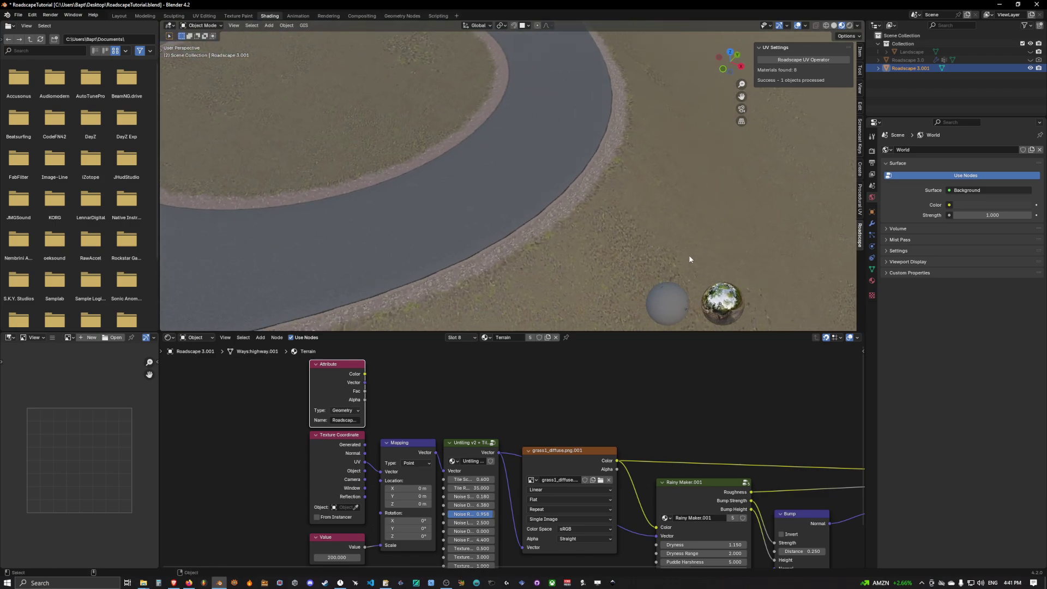
middle_click_drag(365, 534, 379, 483)
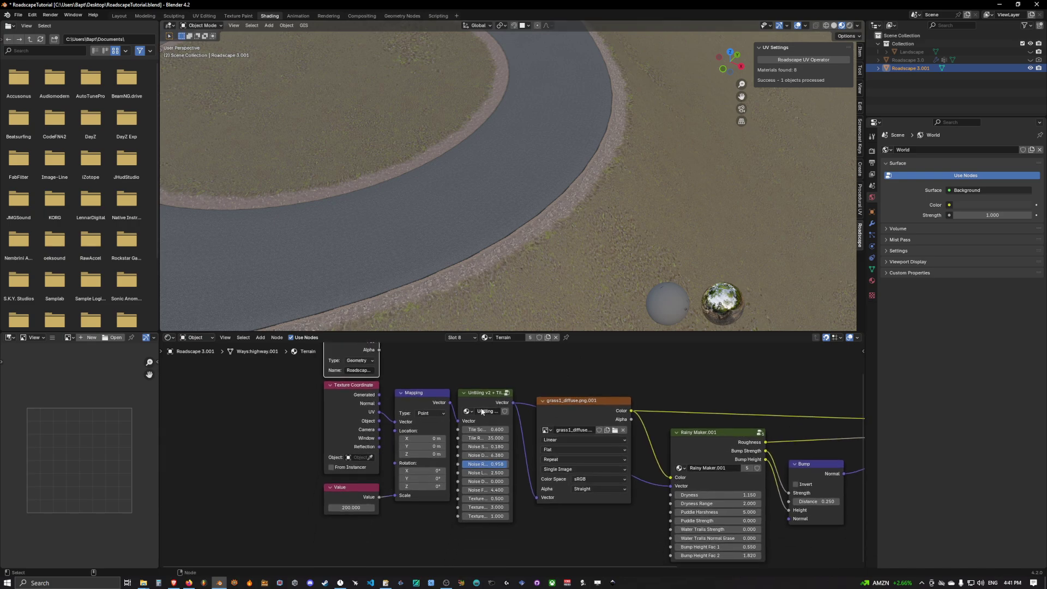
left_click(356, 499)
middle_click_drag(346, 489, 328, 493)
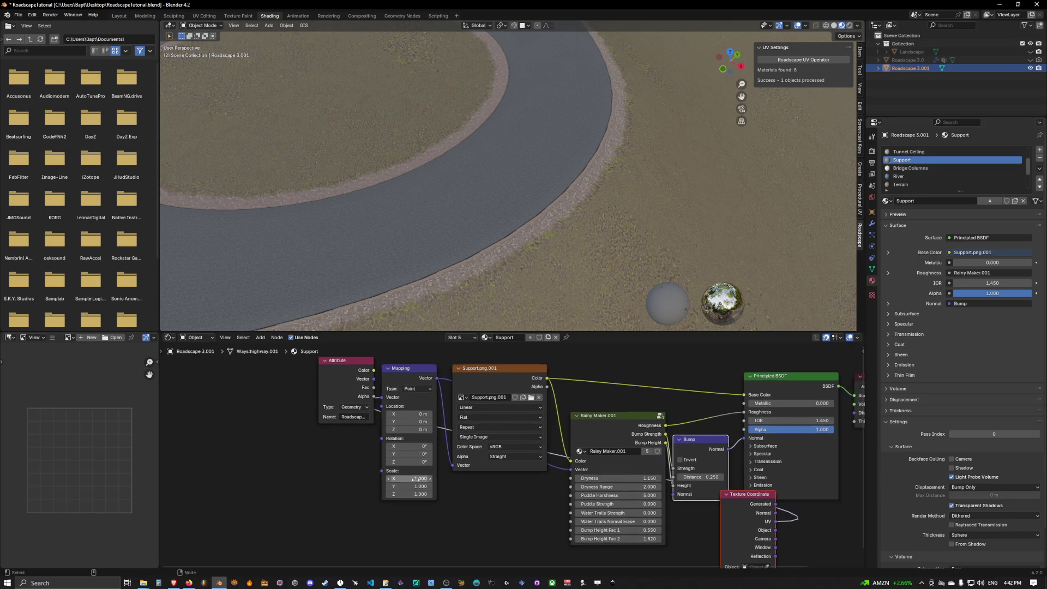
Step: In the Terrain material, cut the link between the Value node and the Mapping node's Scale input
left_click(904, 185)
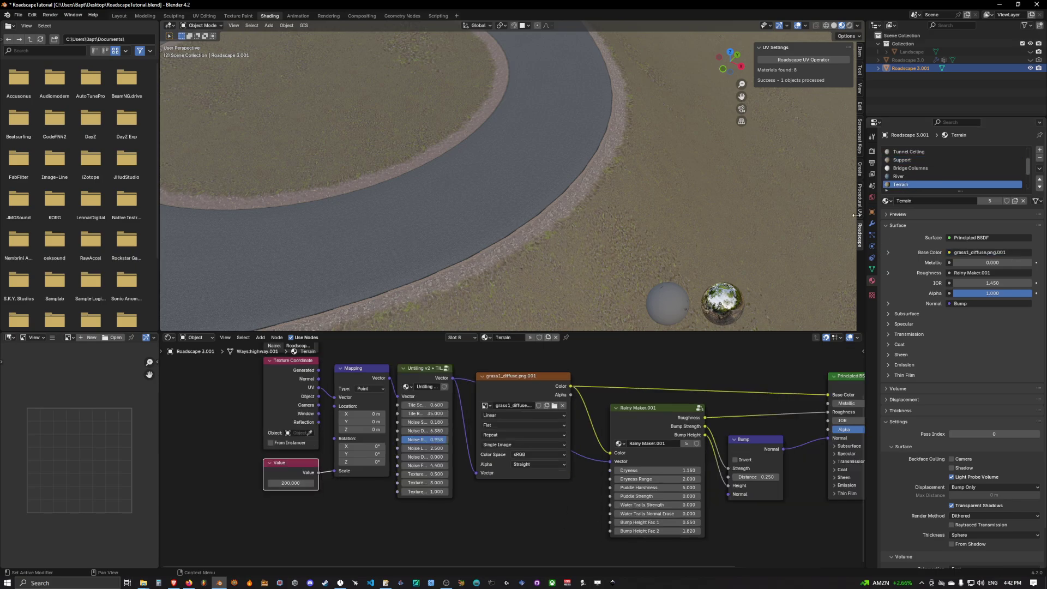
middle_click_drag(326, 481, 388, 502)
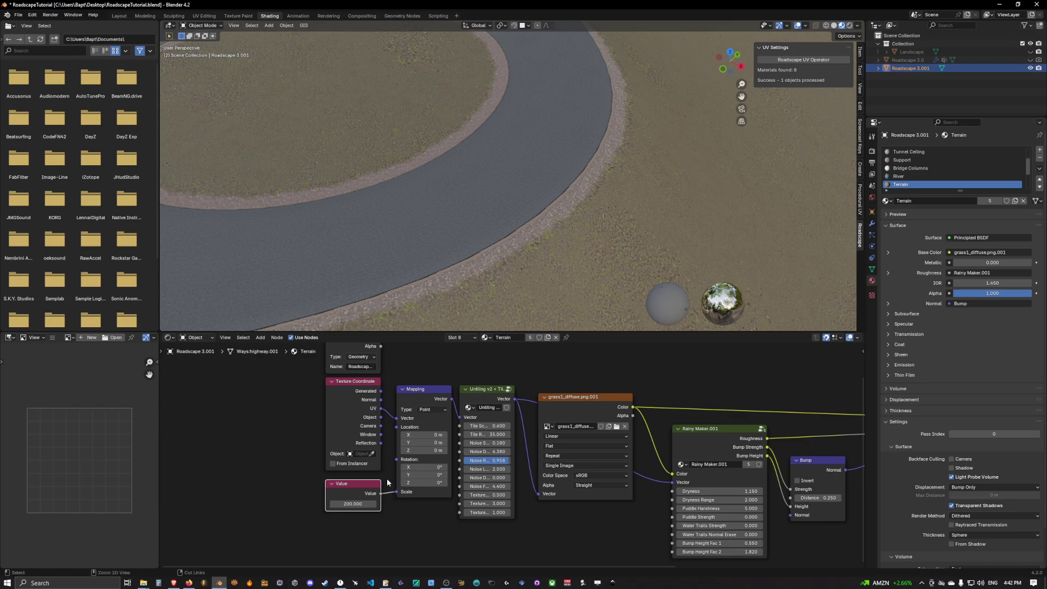
right_click_drag(387, 482, 392, 509, "ctrl")
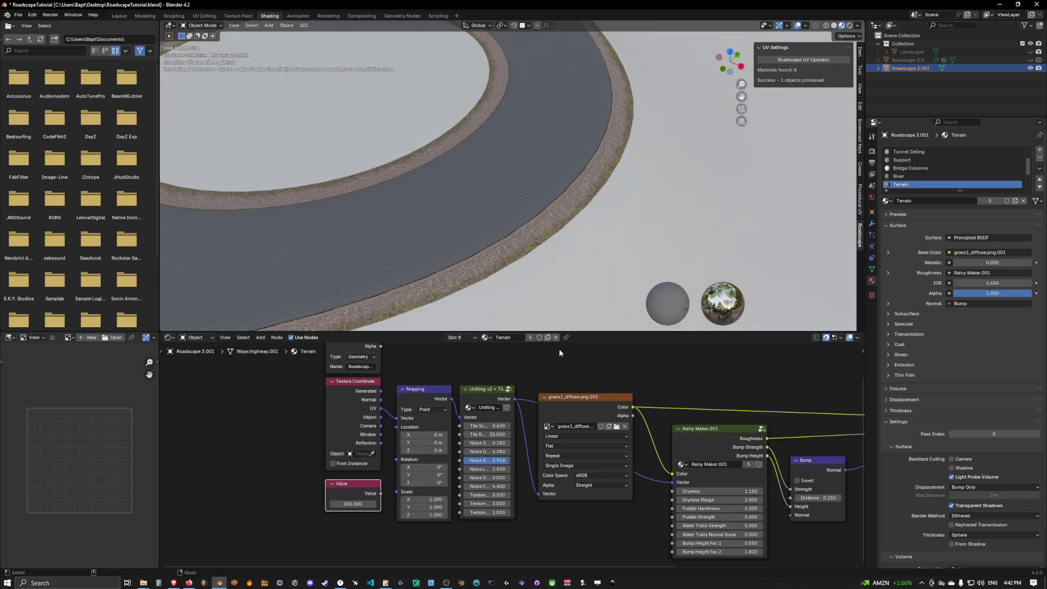
scroll(556, 294, "down", 10)
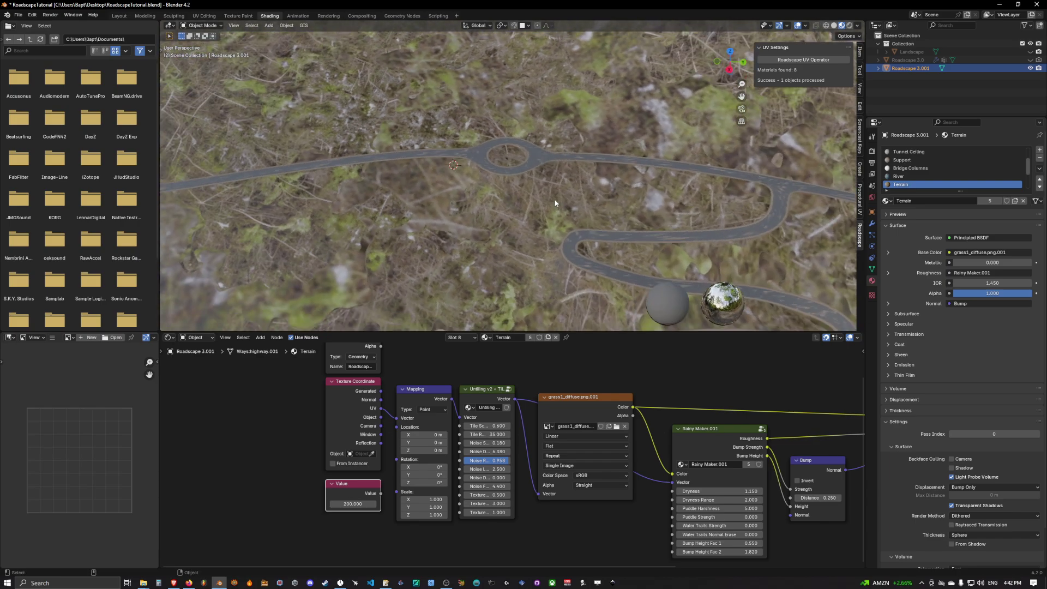
scroll(563, 206, "up", 4)
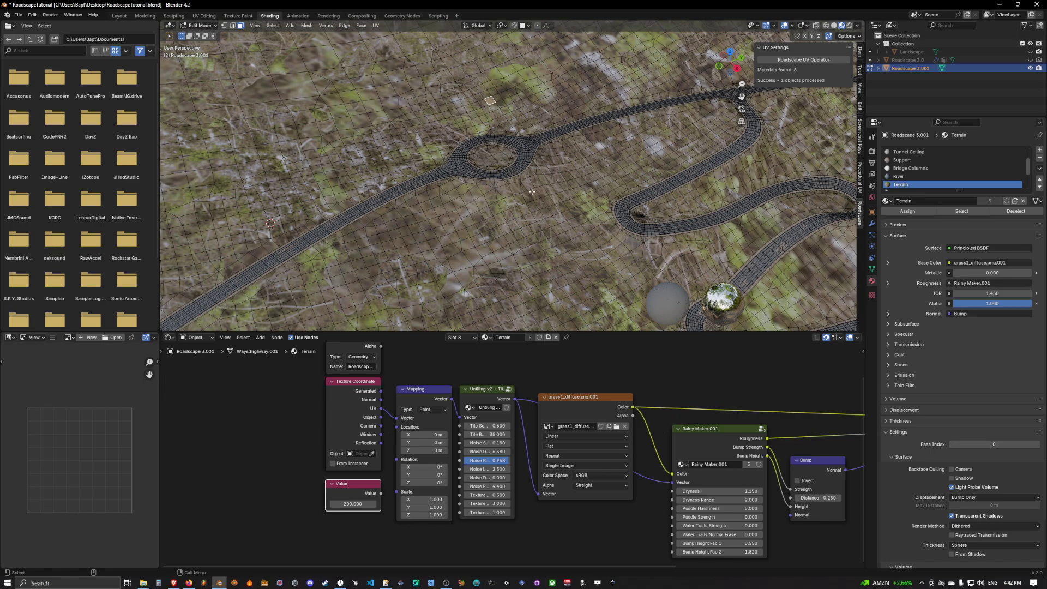
Step: Select the Terrain material's faces, scale their UVs by 100 in the UV Editor, and return to Object Mode
left_click(602, 172)
key("Tab")
key("a")
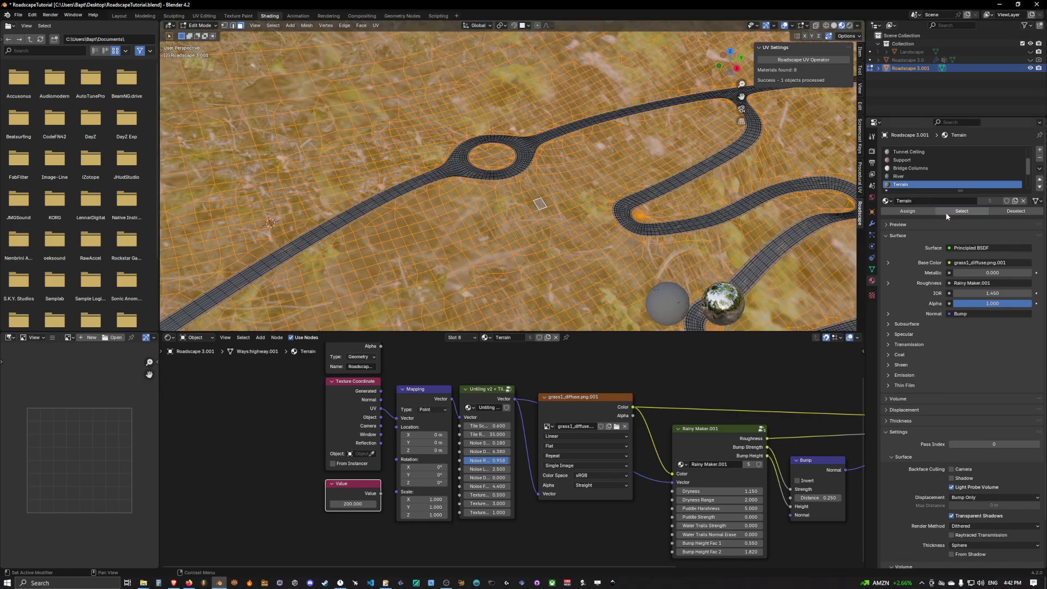
key("KP_7")
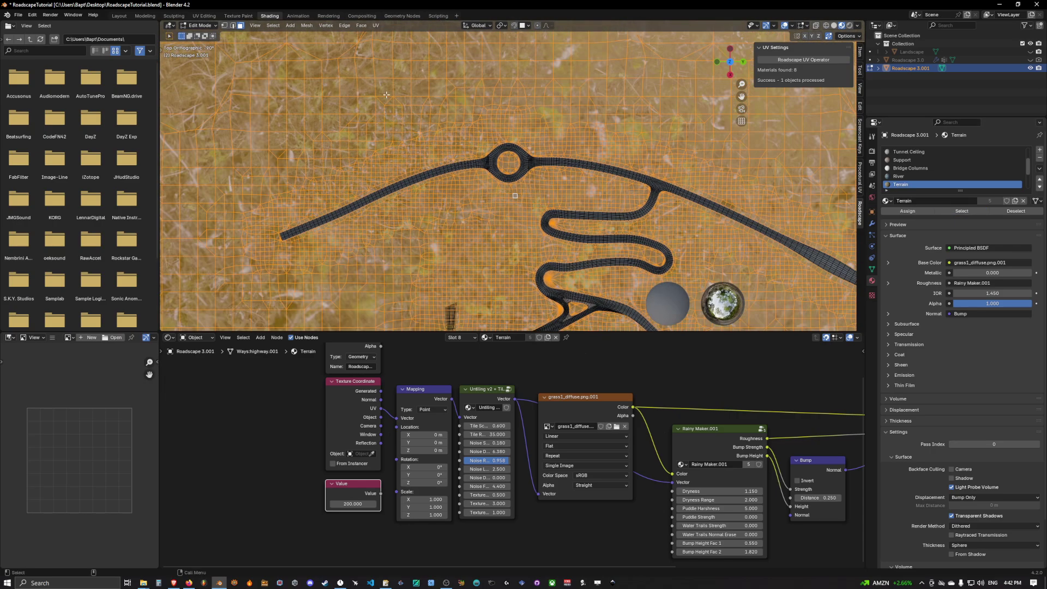
left_click(204, 16)
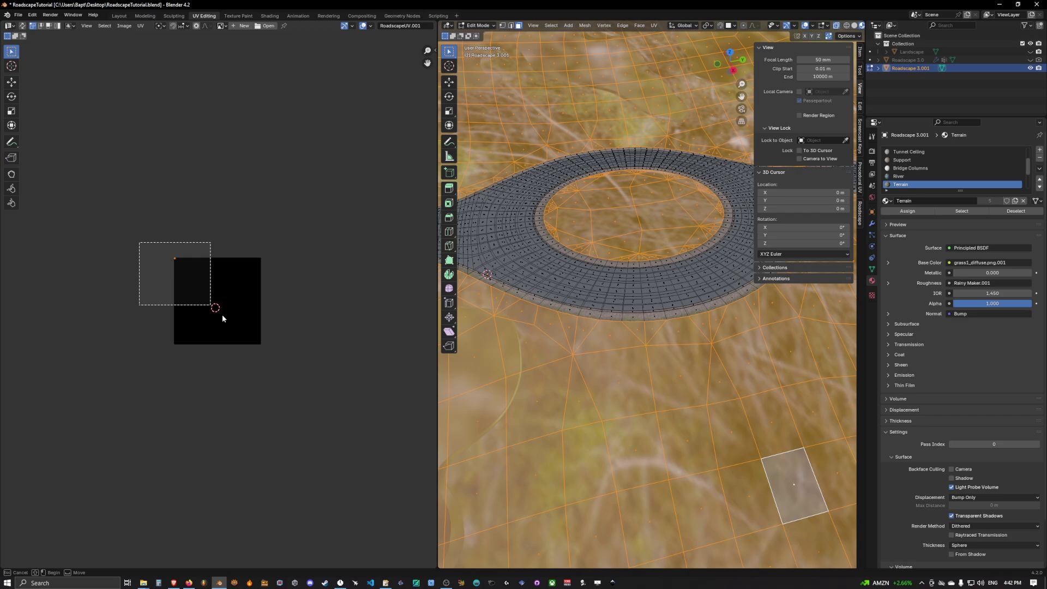
type("s")
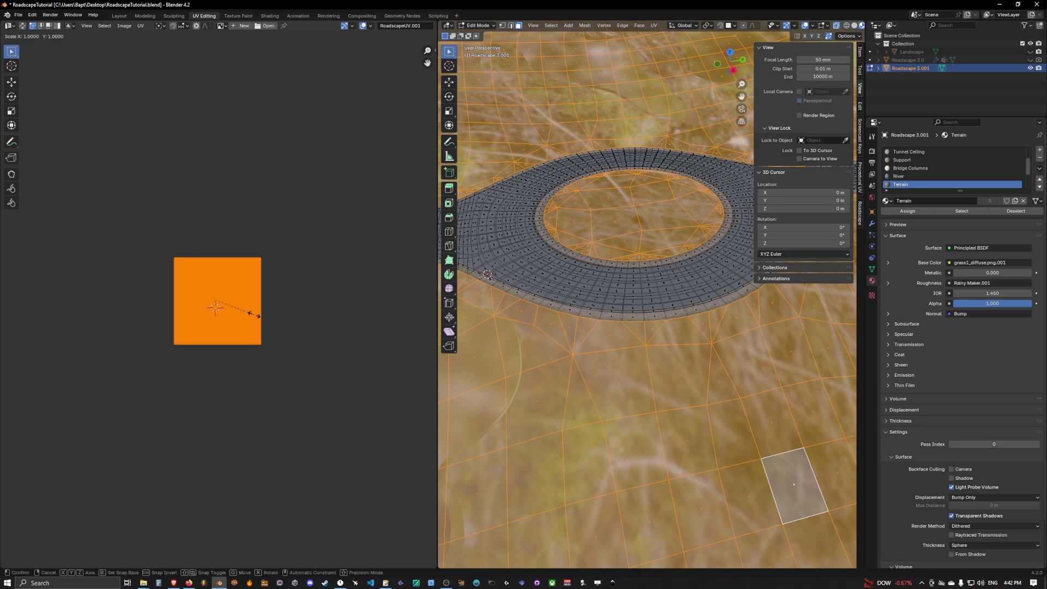
type("100")
key("Return")
scroll(675, 307, "up", 3)
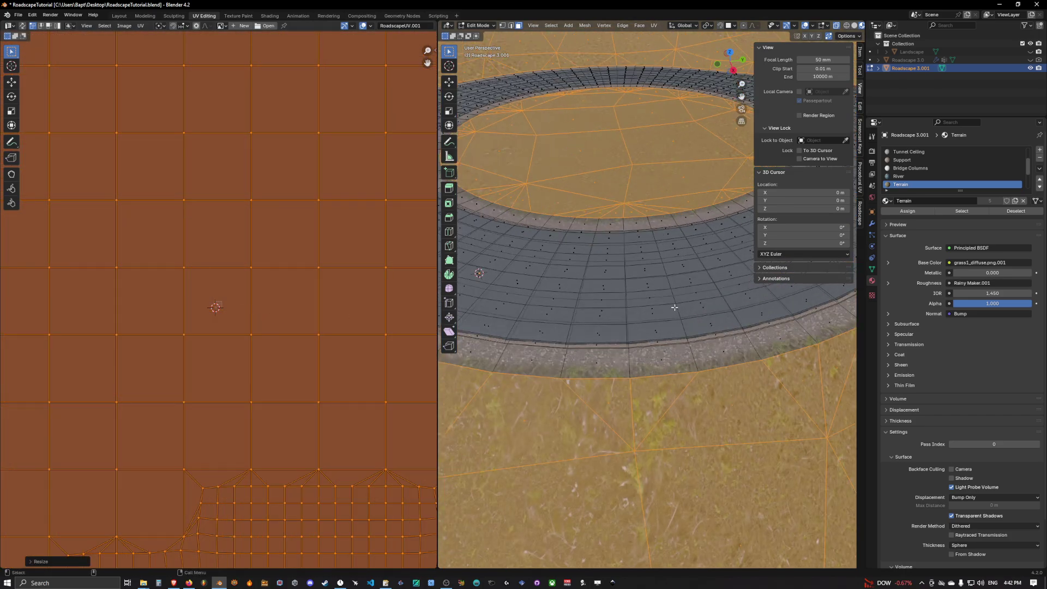
scroll(628, 314, "up", 4)
middle_click_drag(626, 313, 706, 294)
scroll(644, 334, "down", 4)
key("Tab")
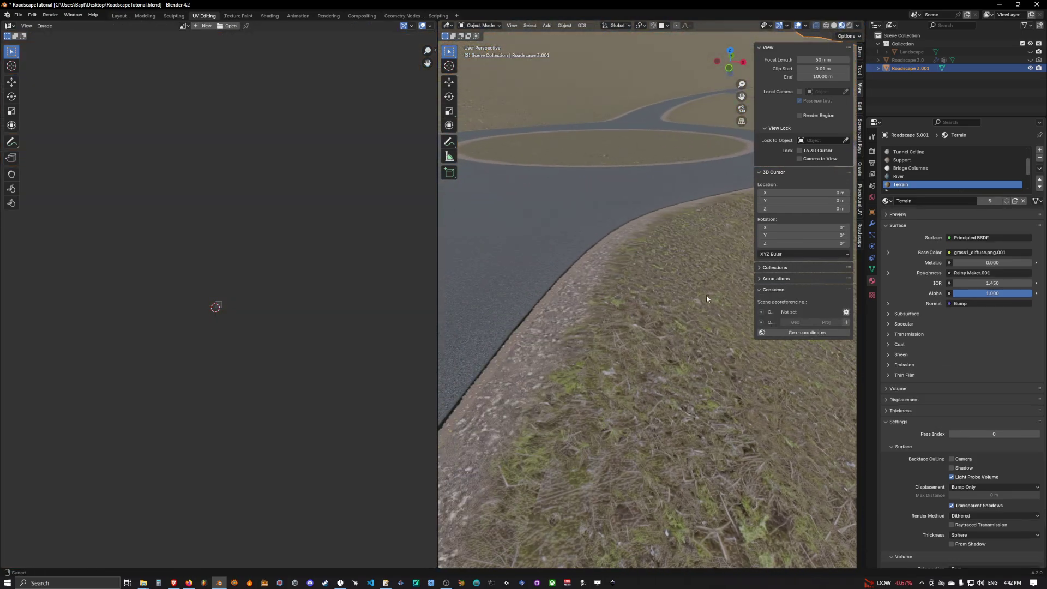
Step: Check the rescaled terrain texture up close in the Shading workspace by framing a terrain face near the roundabout
left_click(269, 15)
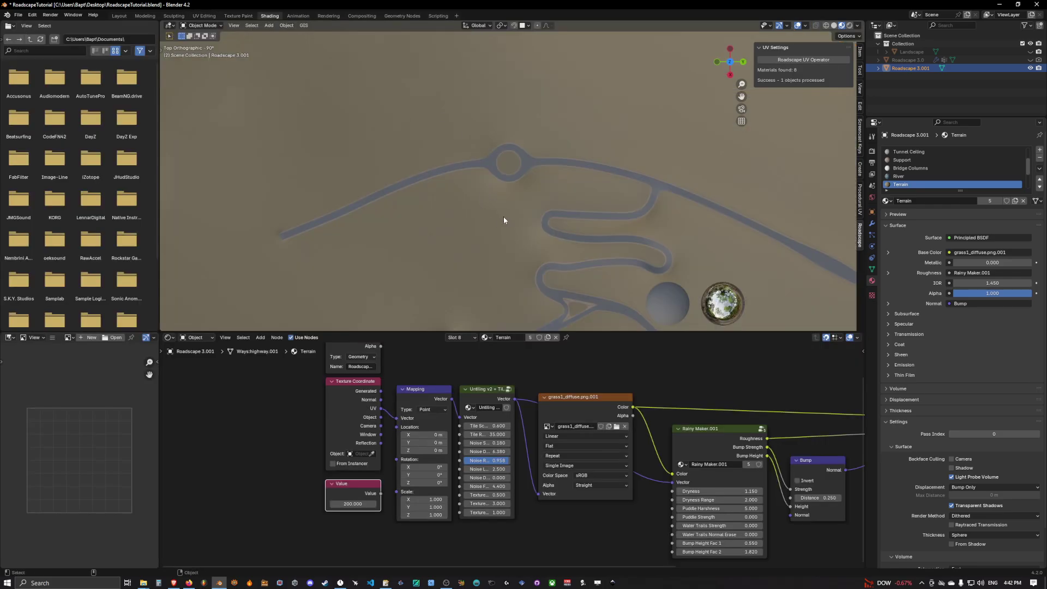
middle_click_drag(521, 277, 572, 186)
key("Tab")
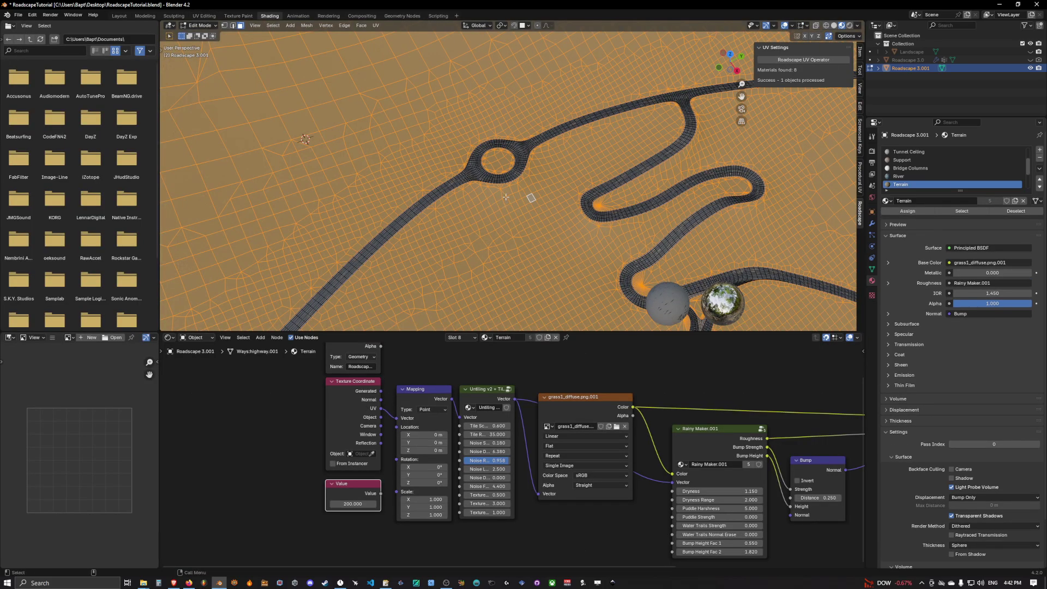
scroll(510, 196, "up", 5)
left_click(510, 196)
key("KP_Decimal")
scroll(531, 170, "down", 3)
key("Tab")
middle_click_drag(539, 266, 543, 255)
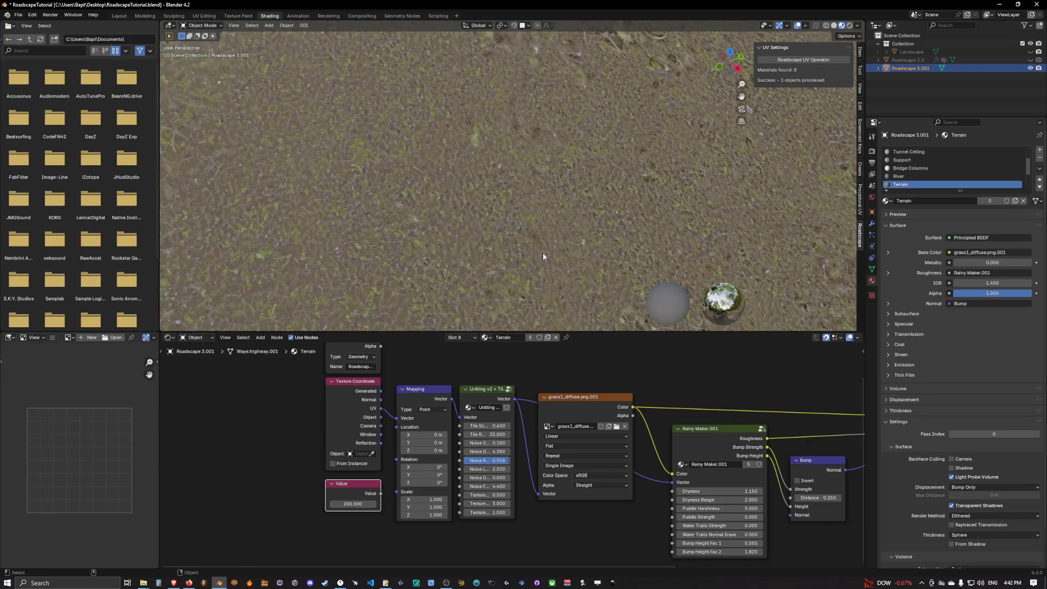
Step: Select the Untiling node in the Terrain material and inspect the terrain texture's tiling from afar and up close
middle_click_drag(469, 403, 460, 442)
left_click(479, 433)
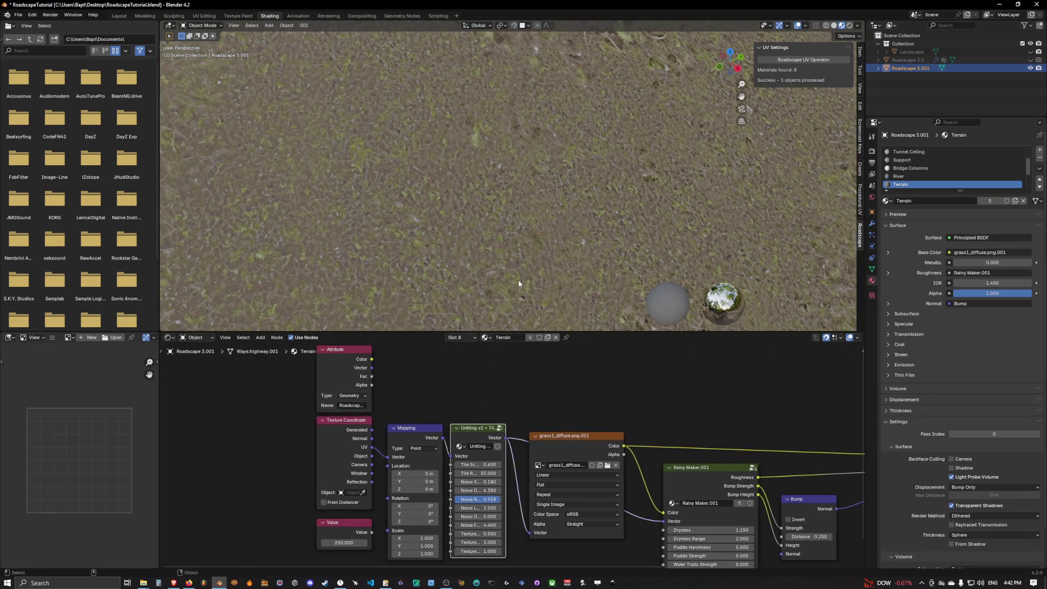
scroll(518, 281, "down", 8)
mouse_move(556, 212)
middle_mouse_down("shift")
mouse_move(615, 231)
mouse_move(528, 195)
mouse_move(552, 222)
middle_mouse_up("shift")
scroll(527, 195, "up", 8)
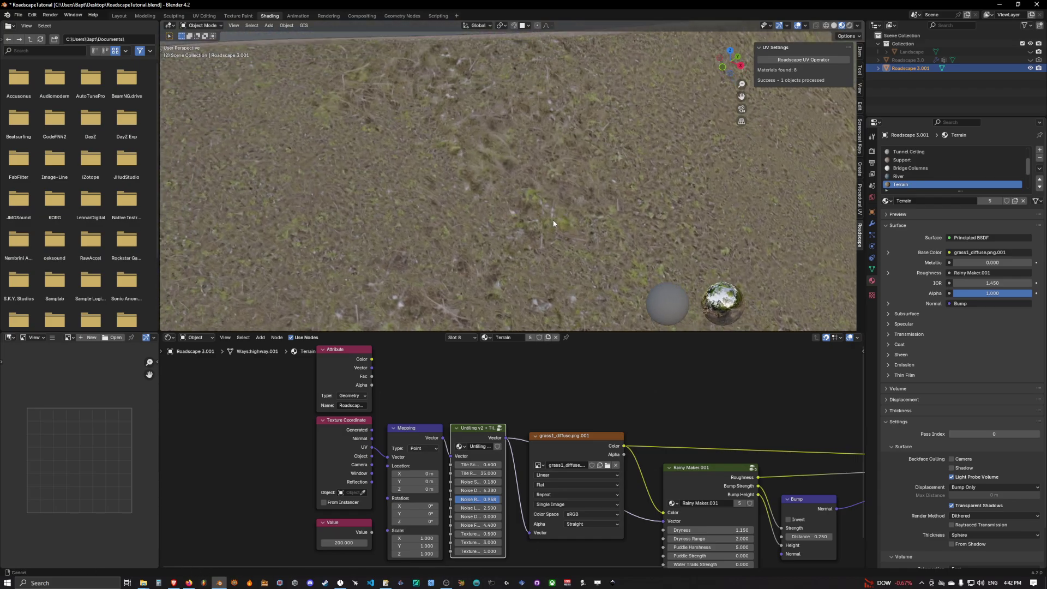
Step: Mute the Untiling node in the Terrain material, view the terrain from farther away, and unmute the node
key("m")
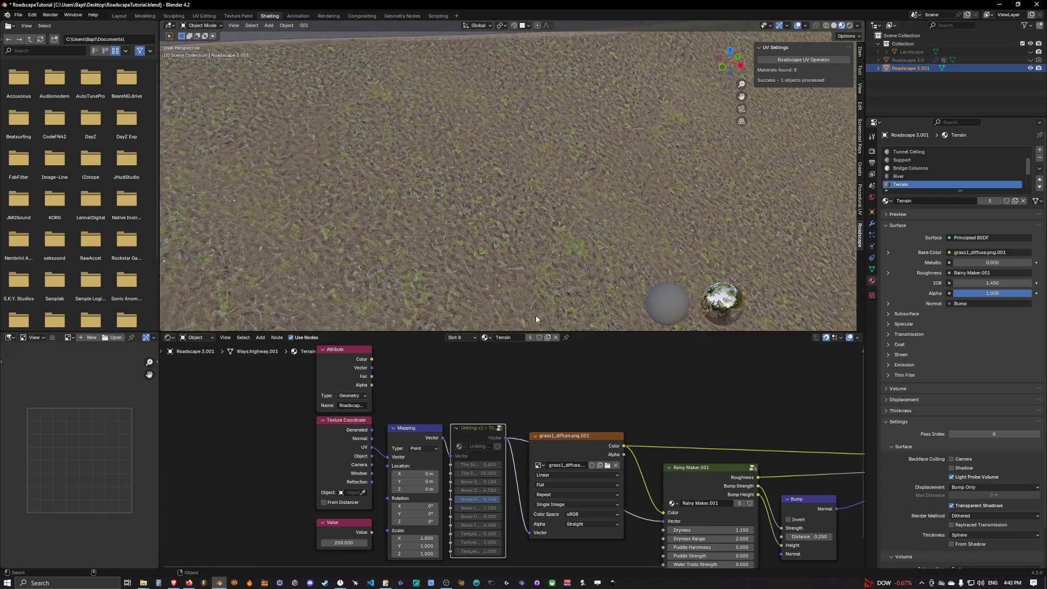
mouse_move(536, 315)
middle_mouse_down()
mouse_move(528, 227)
mouse_move(528, 311)
middle_mouse_up()
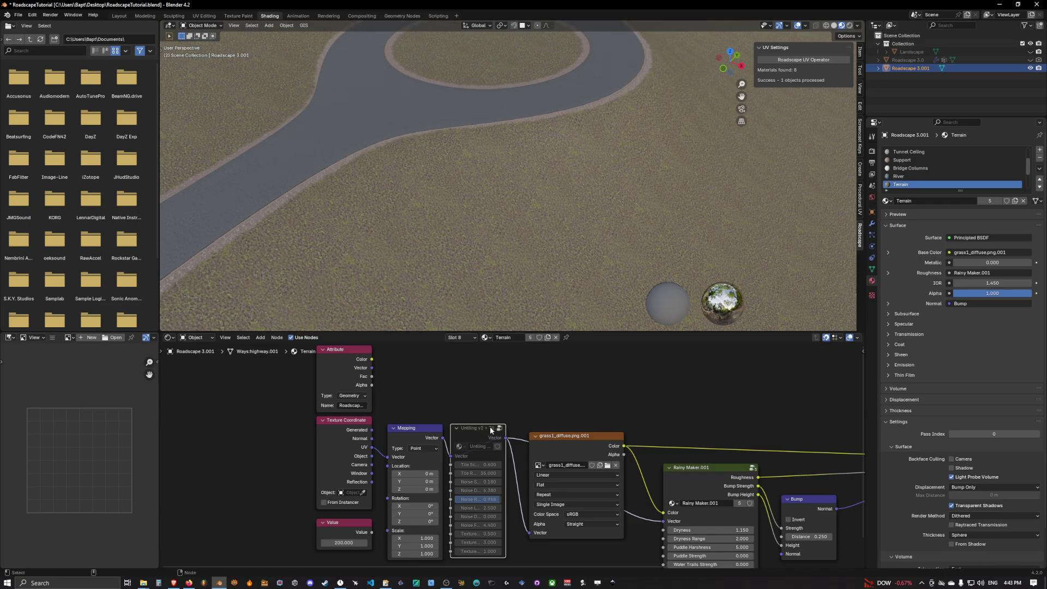
key("m")
middle_click_drag(484, 437, 482, 436)
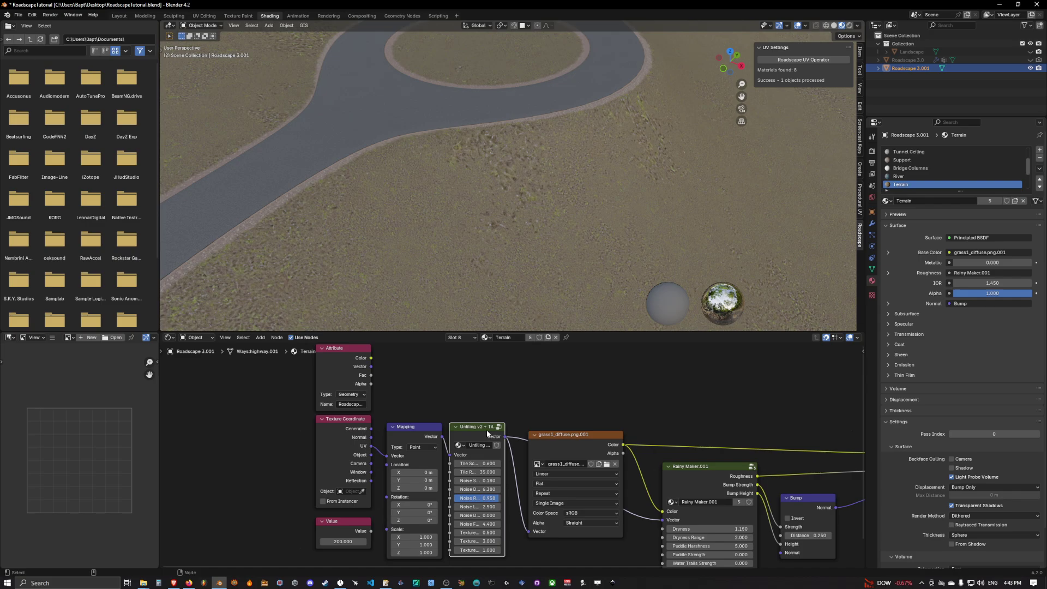
middle_click_drag(511, 425, 498, 404)
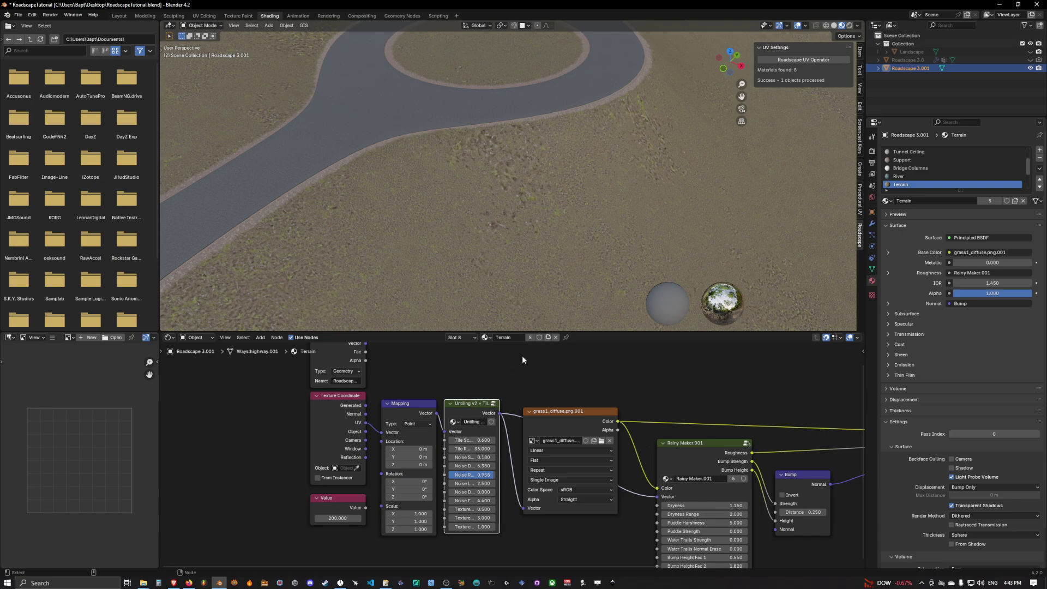
Step: Mute the selected Untiling node again and inspect the terrain texture around the roundabout from several angles and distances
left_click(515, 399)
left_click(481, 404)
key("m")
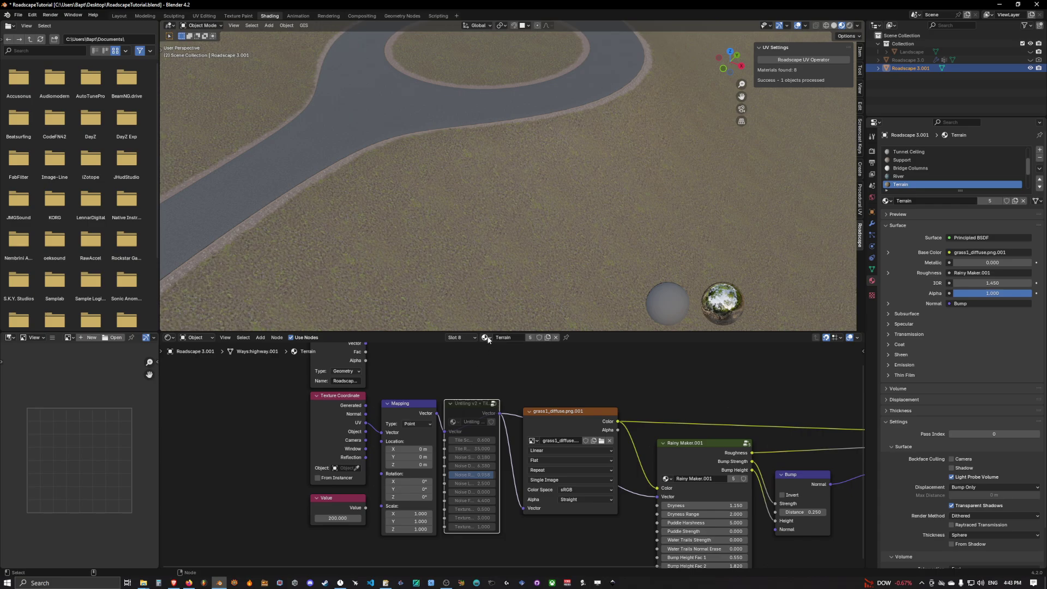
scroll(537, 253, "down", 4)
scroll(519, 258, "up", 5)
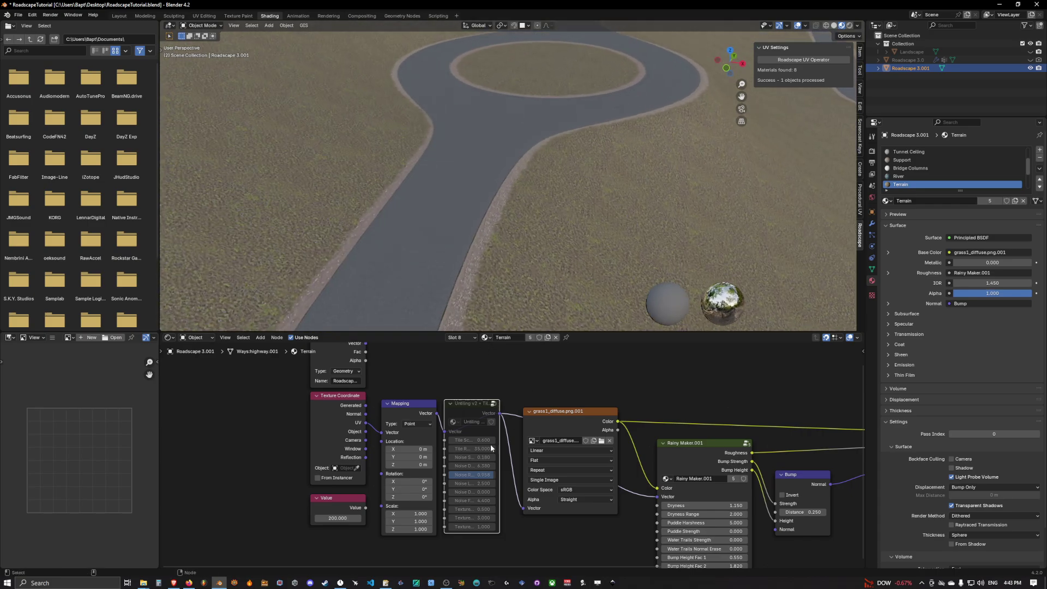
left_click(491, 385)
middle_click_drag(556, 264, 525, 268)
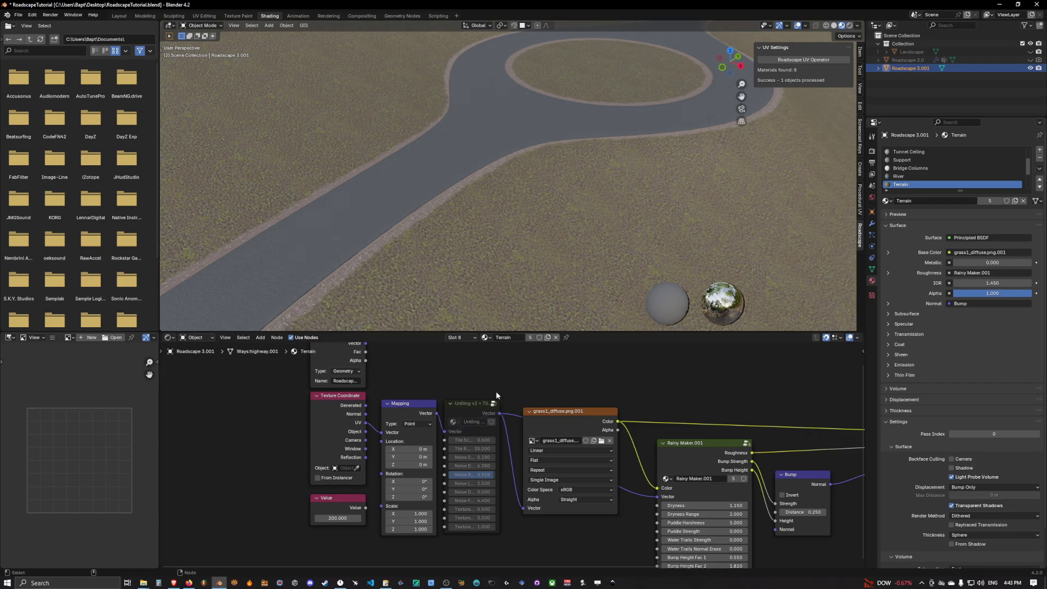
scroll(532, 240, "up", 5)
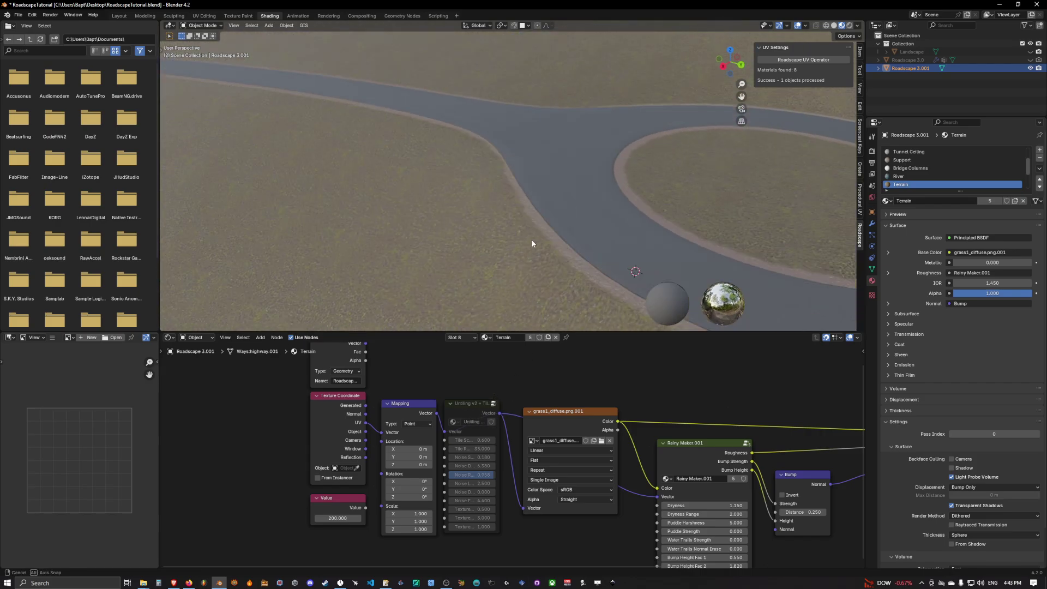
scroll(573, 238, "down", 4)
scroll(558, 319, "up", 3)
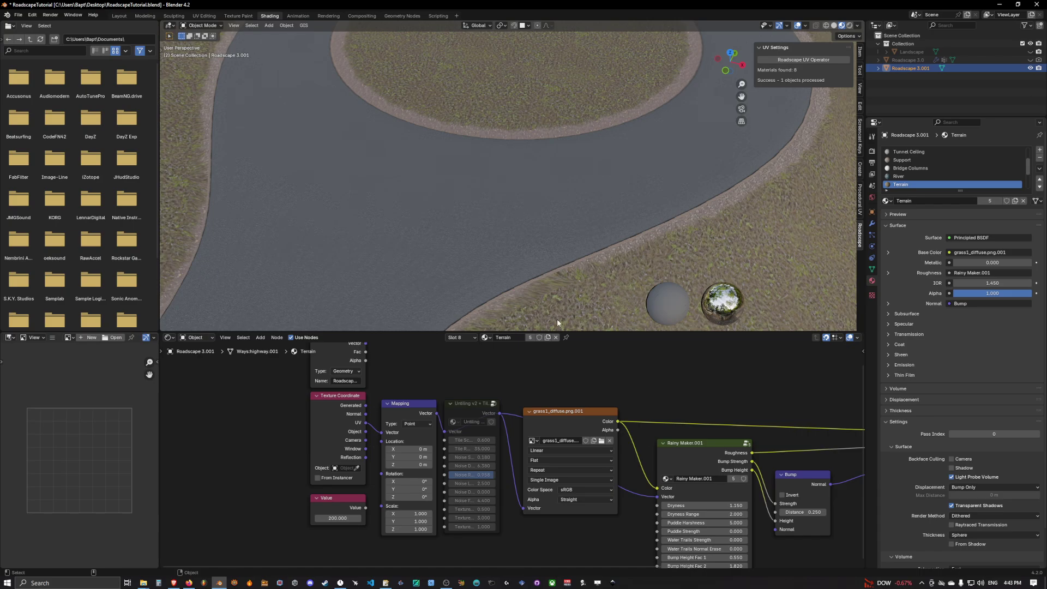
Step: Reselect and unmute the Untiling node, and examine the terrain texture around the roundabout from afar and up close
left_click(465, 403)
middle_click_drag(465, 403, 451, 408)
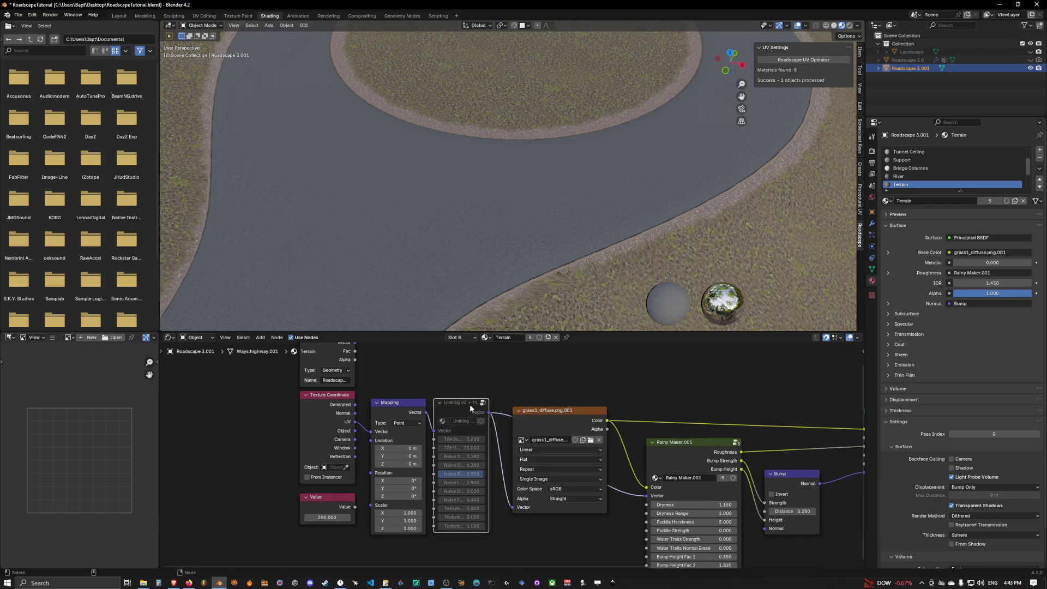
scroll(579, 263, "down", 5)
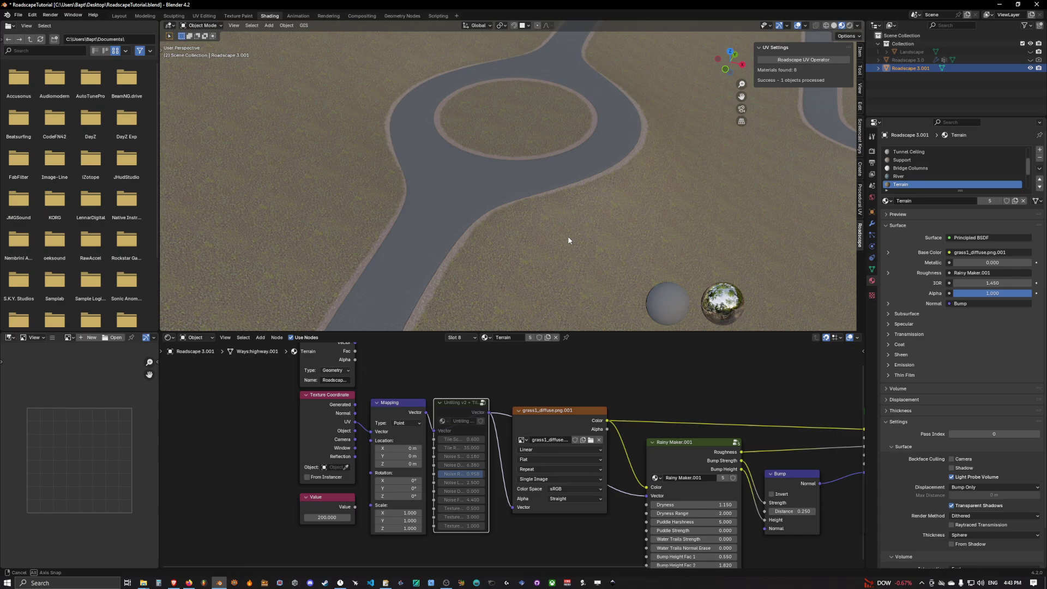
key("m")
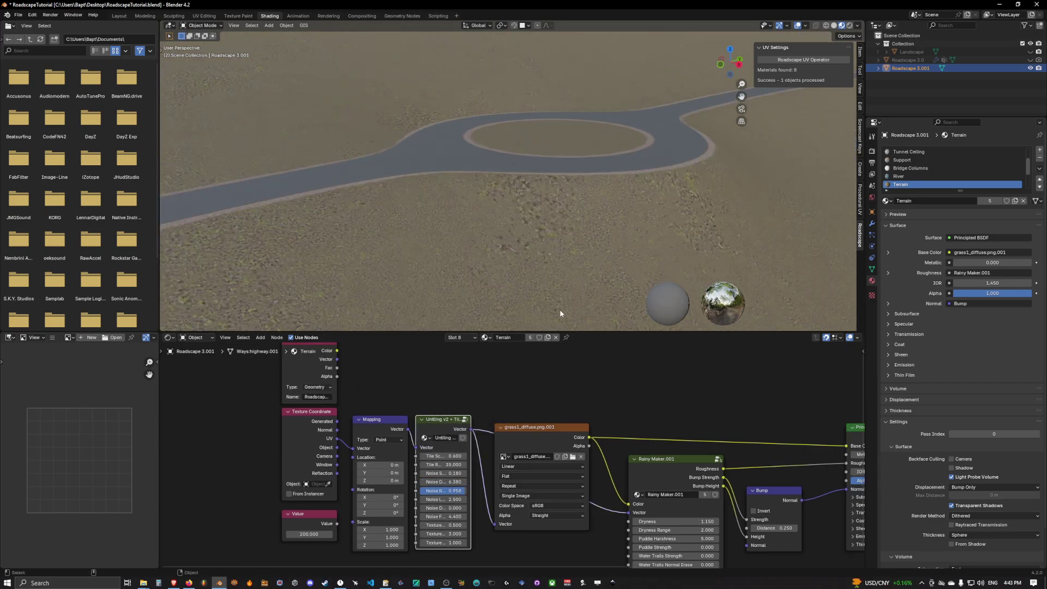
middle_click_drag(550, 252, 563, 267)
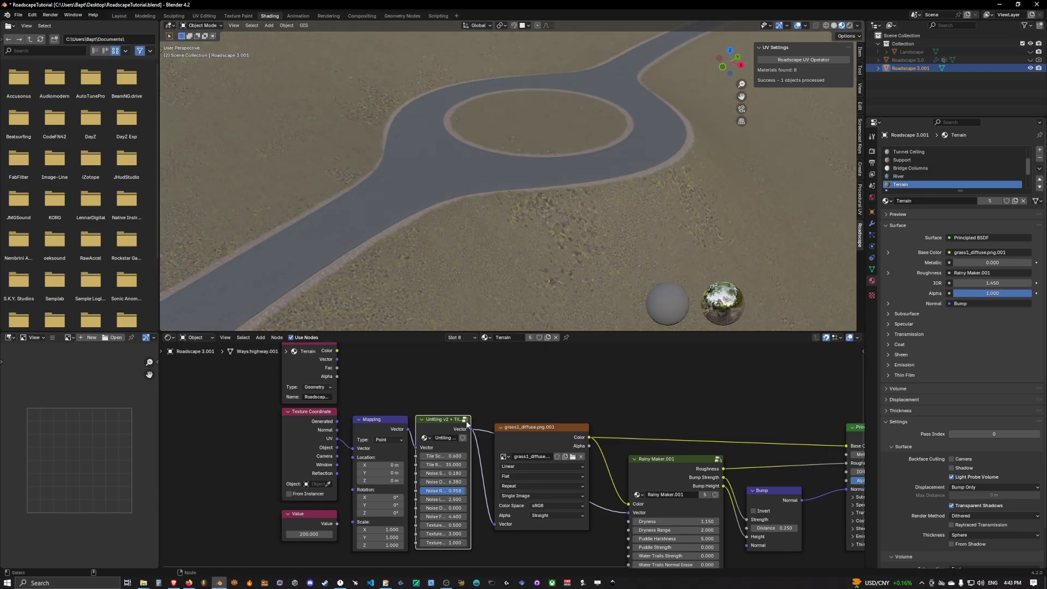
scroll(570, 224, "down", 3)
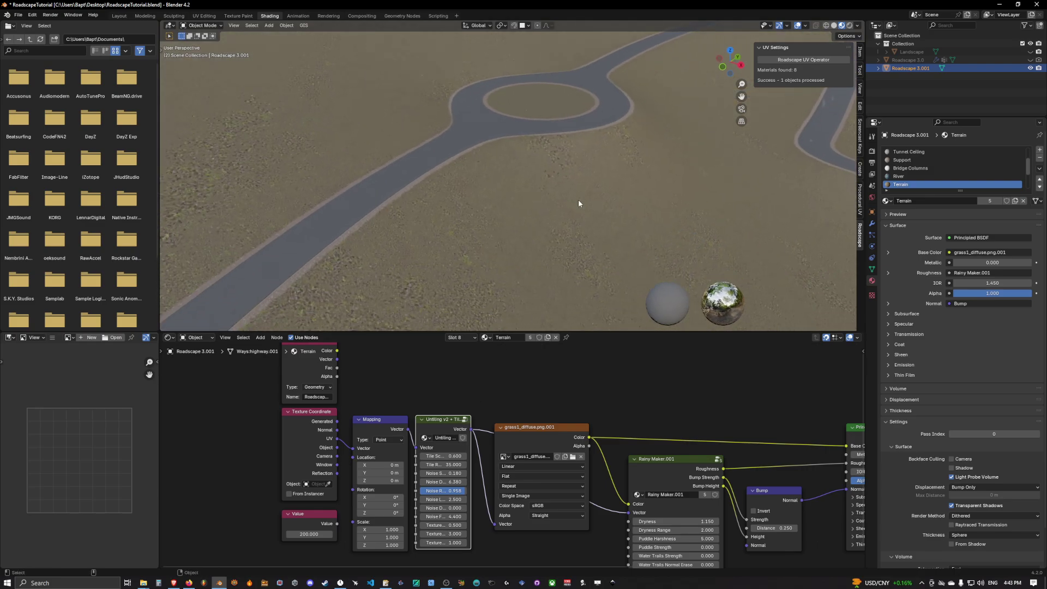
scroll(582, 198, "up", 4)
middle_click_drag(584, 171, 516, 275)
scroll(535, 201, "down", 3)
scroll(578, 194, "down", 7)
scroll(554, 181, "up", 3)
scroll(544, 191, "up", 4)
scroll(522, 204, "up", 4)
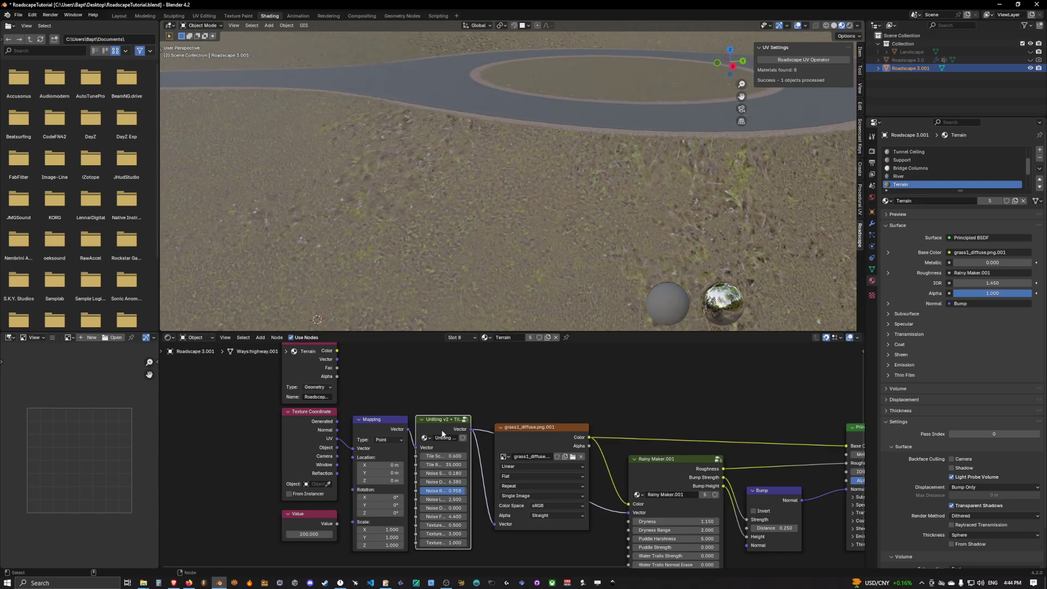
Step: Compare the terrain with the Untiling node muted and unmuted, and delete the node while keeping its links connected
key("m")
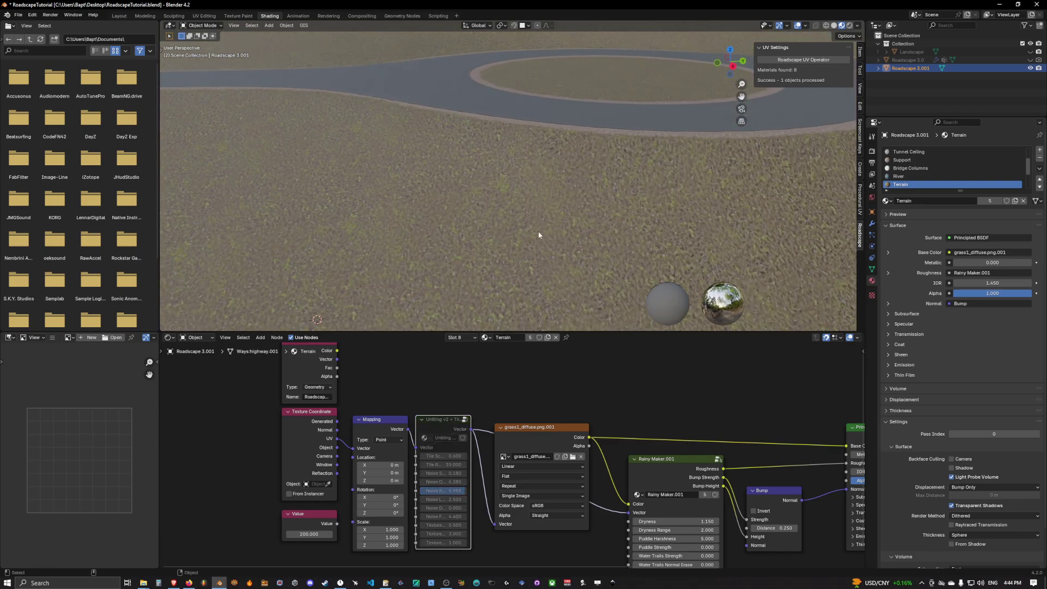
scroll(539, 235, "down", 4)
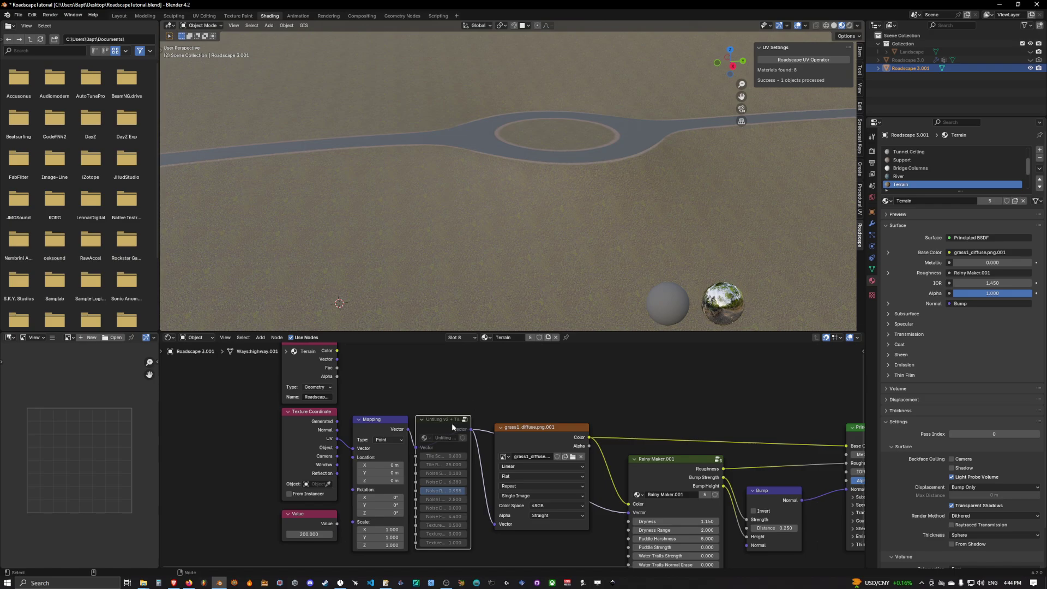
key("m")
key("m")
key("ctrl+x")
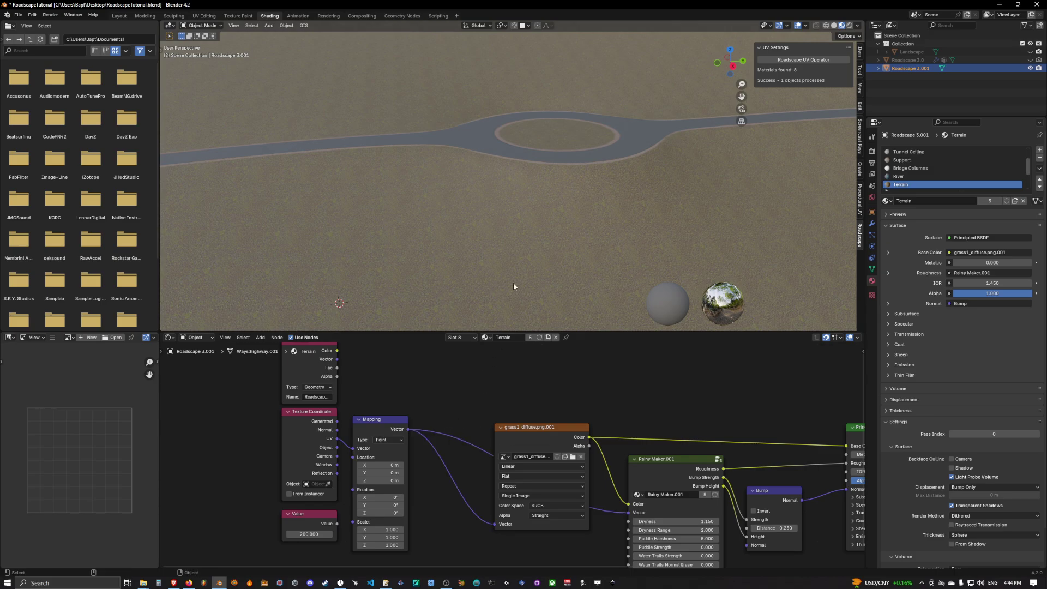
Step: Inspect the terrain texture around the roundabout up close and from afar without the Untiling node
scroll(514, 287, "up", 5)
middle_click_drag(514, 287, 562, 237)
scroll(530, 251, "up", 6)
scroll(531, 251, "down", 8)
scroll(477, 228, "up", 4)
scroll(531, 215, "up", 4)
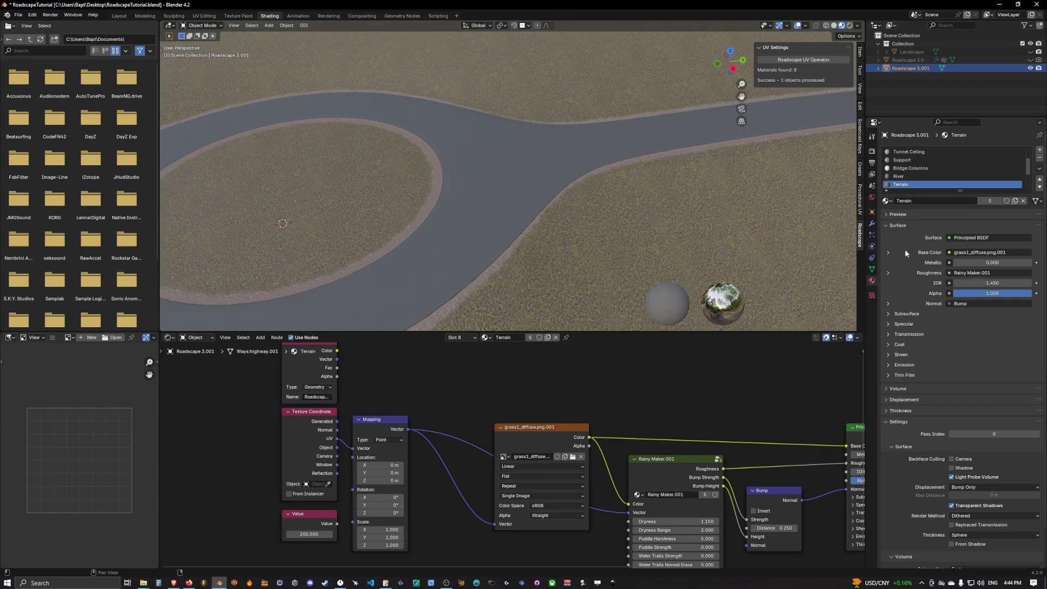